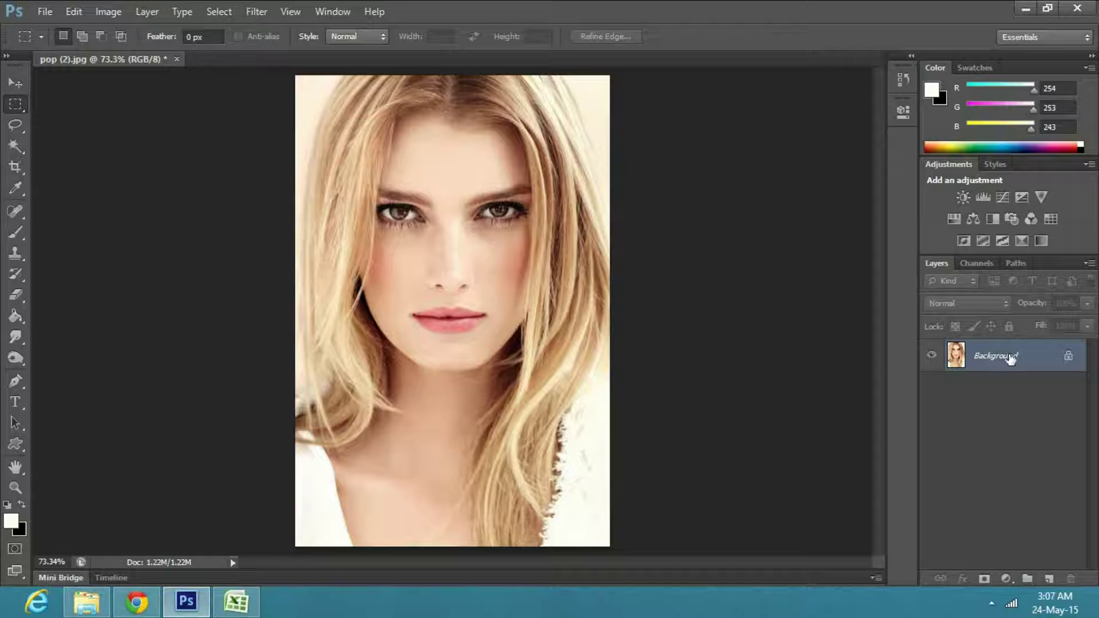
Step: Duplicate the Background layer twice and hide the Background copy layer
drag(1010, 358, 1049, 578)
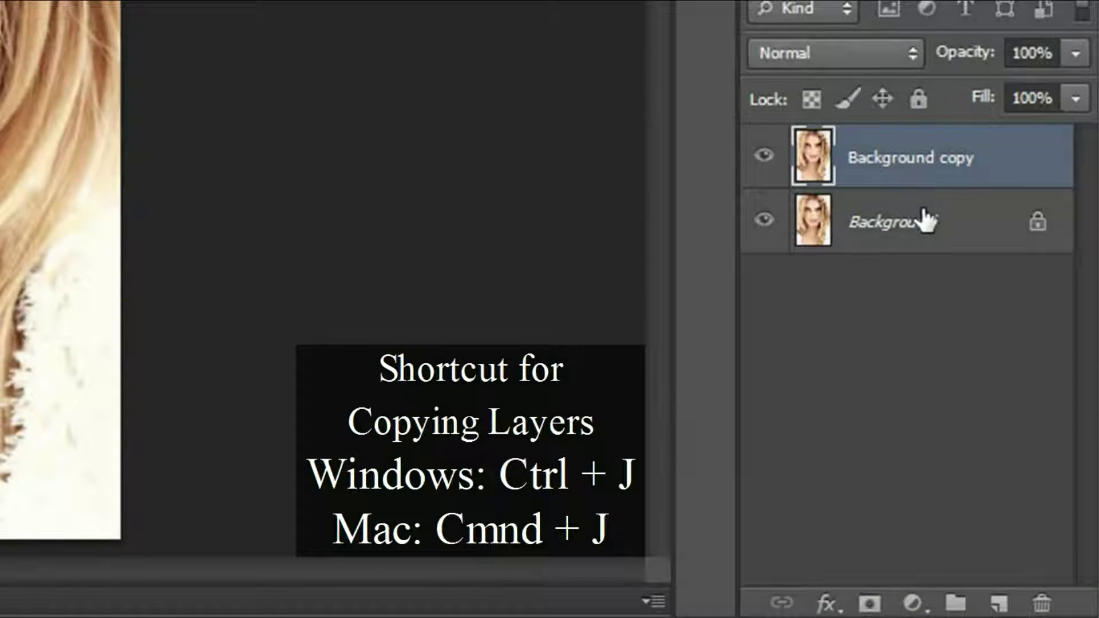
drag(925, 221, 1002, 601)
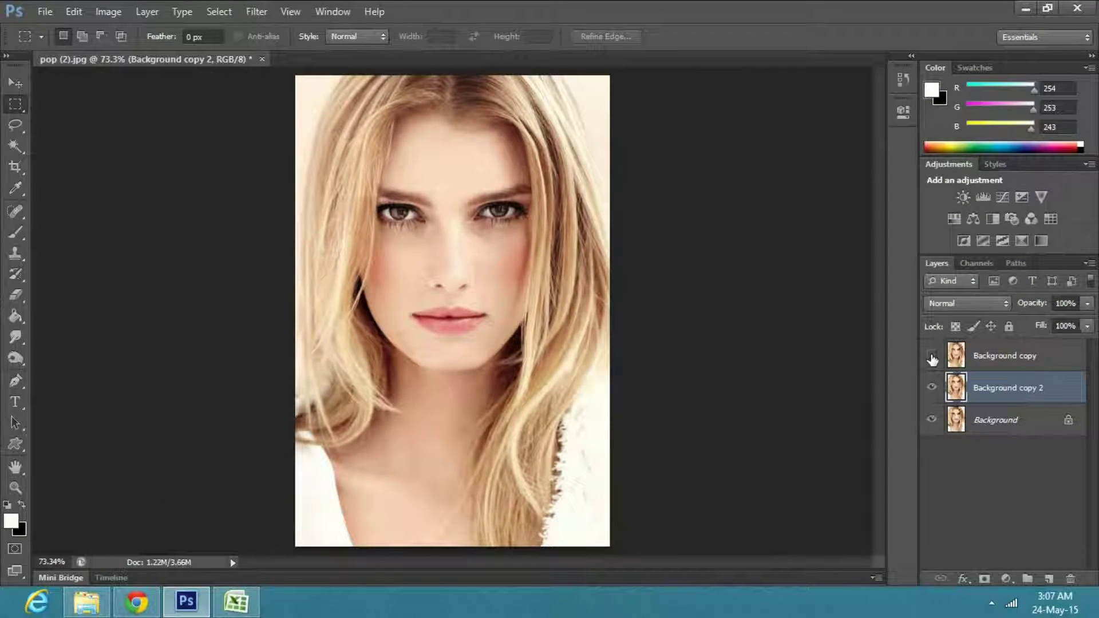
click(932, 356)
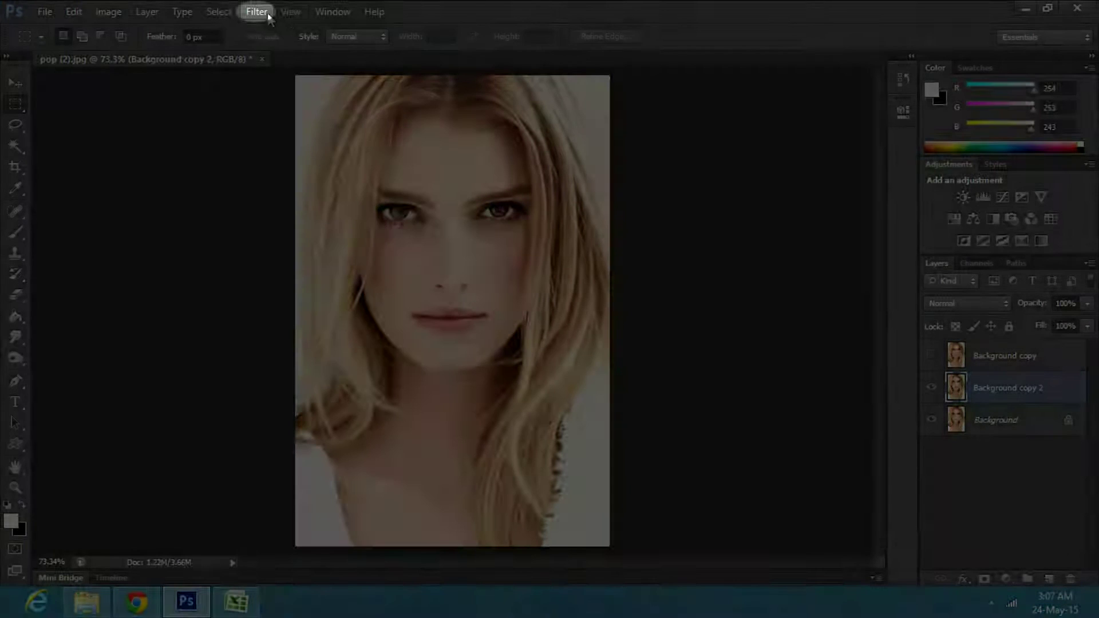
Step: Apply the Poster Edges filter with edge thickness 2, edge intensity 1 and posterization 2
click(260, 12)
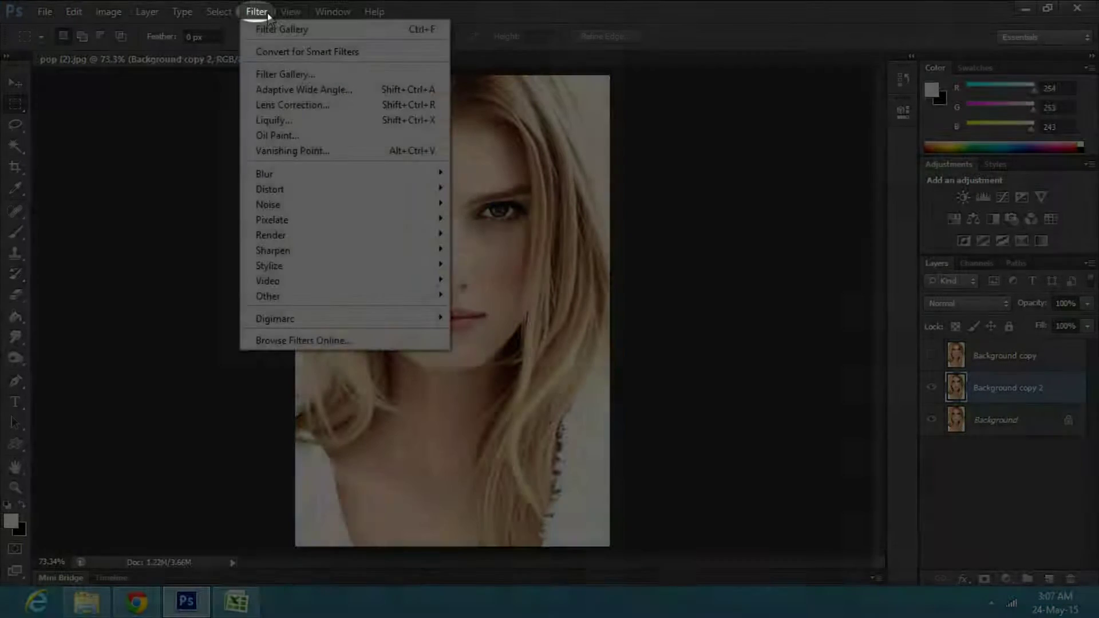
click(281, 75)
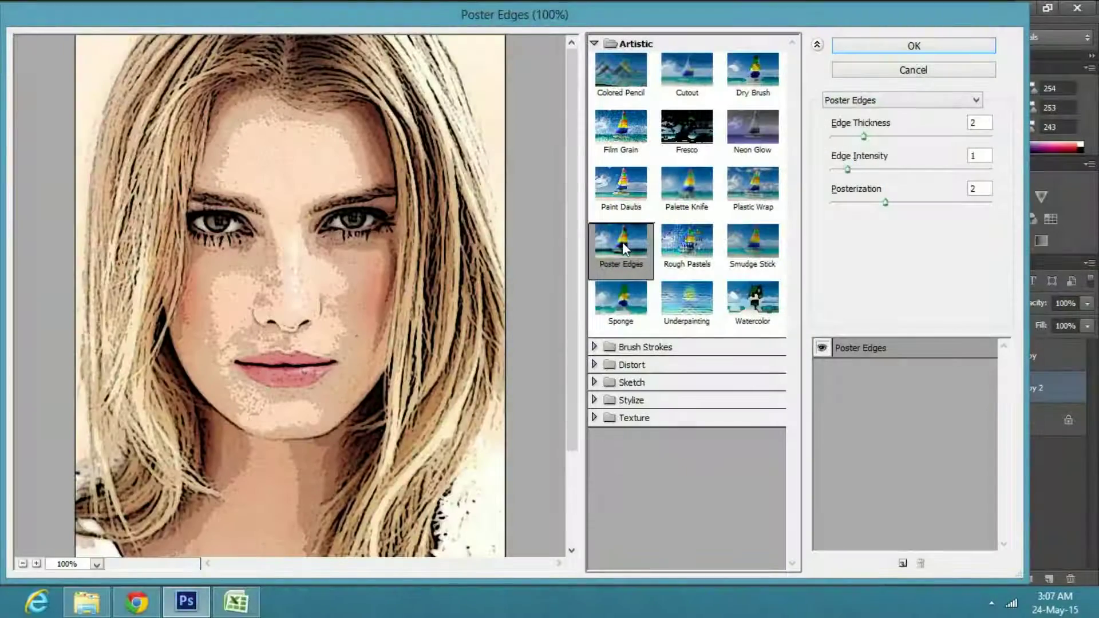
click(864, 138)
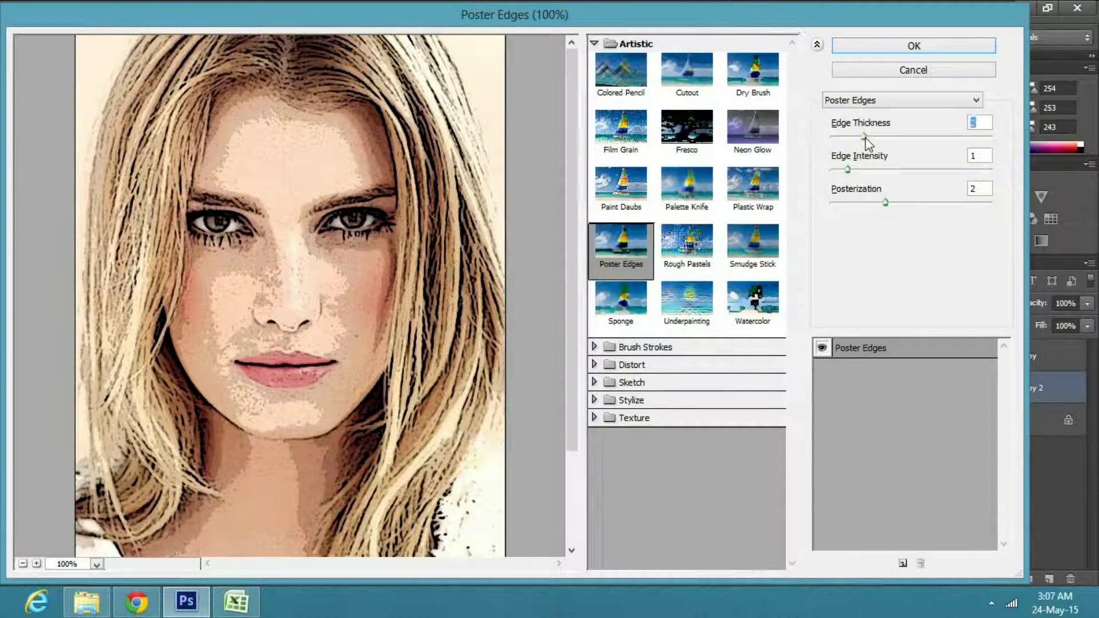
click(847, 170)
click(885, 201)
click(880, 46)
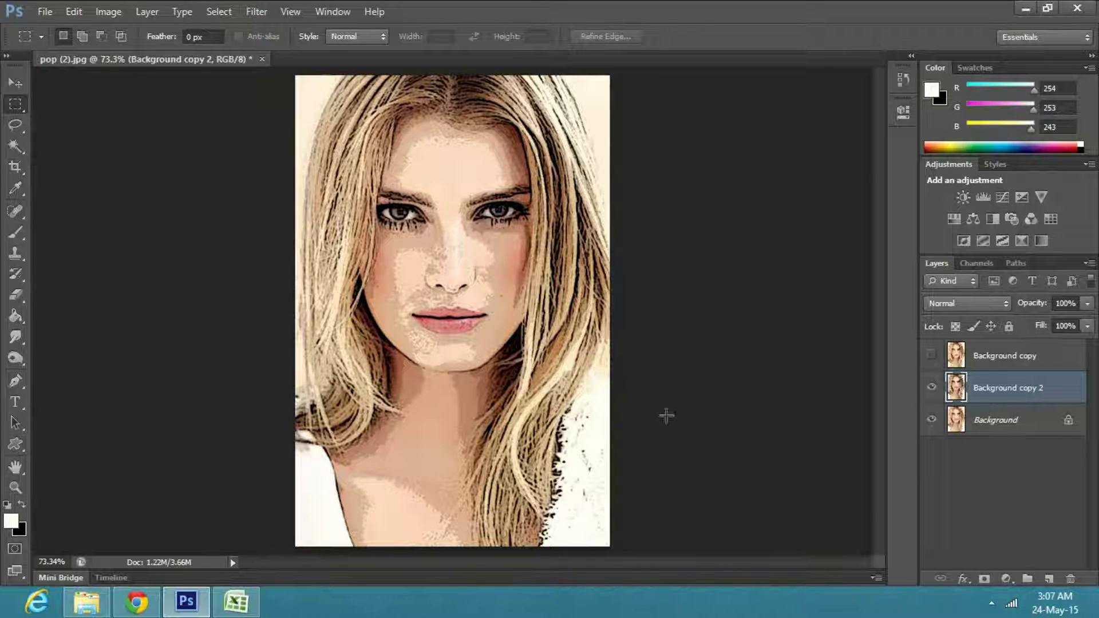
Step: Zoom in on the face to 200% and add a new empty layer
click(15, 487)
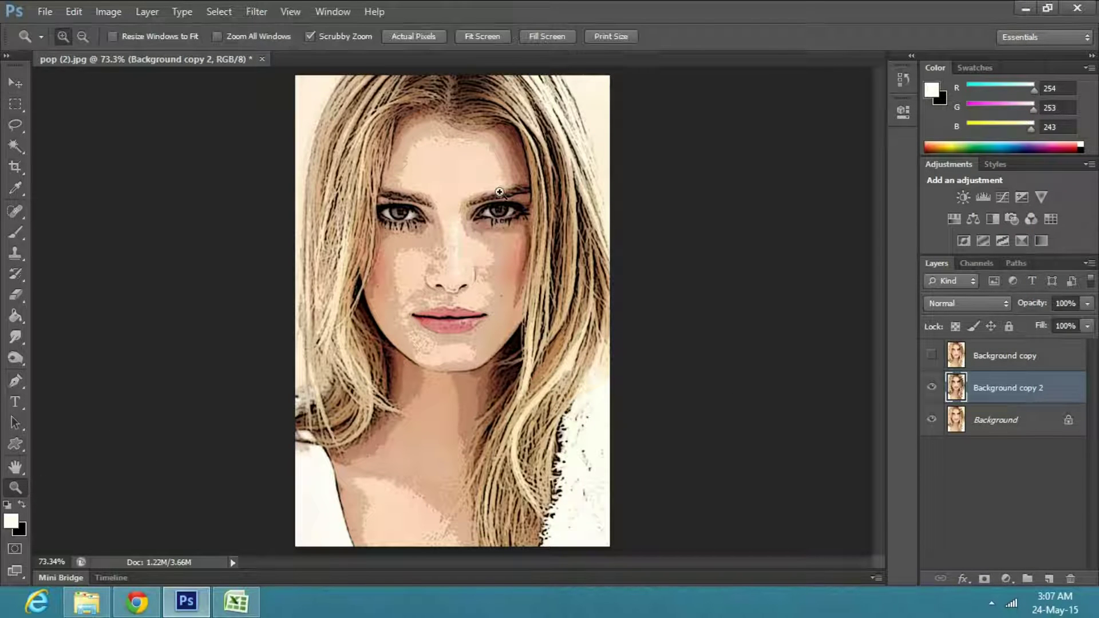
click(445, 227)
click(445, 227)
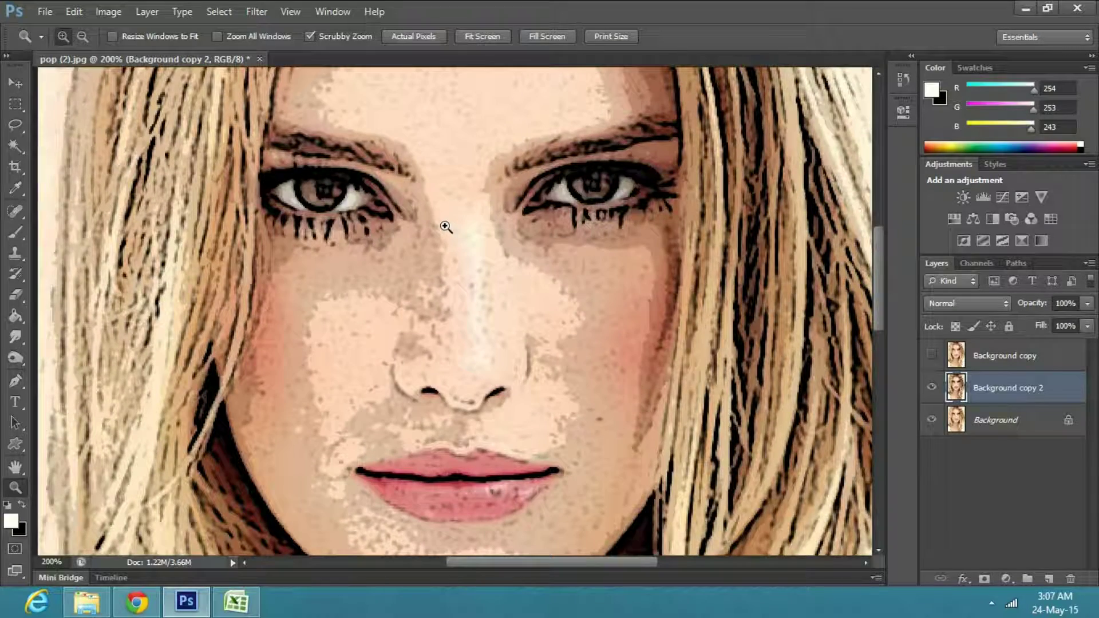
click(1048, 579)
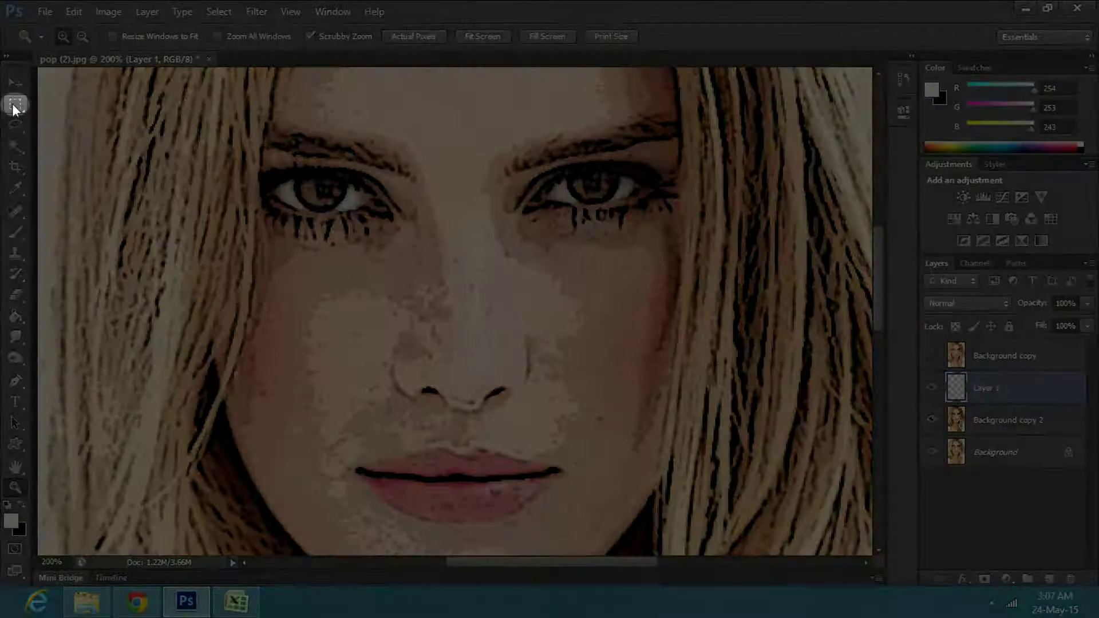
Step: Draw a small elliptical selection over the portrait's left eye
click(13, 104)
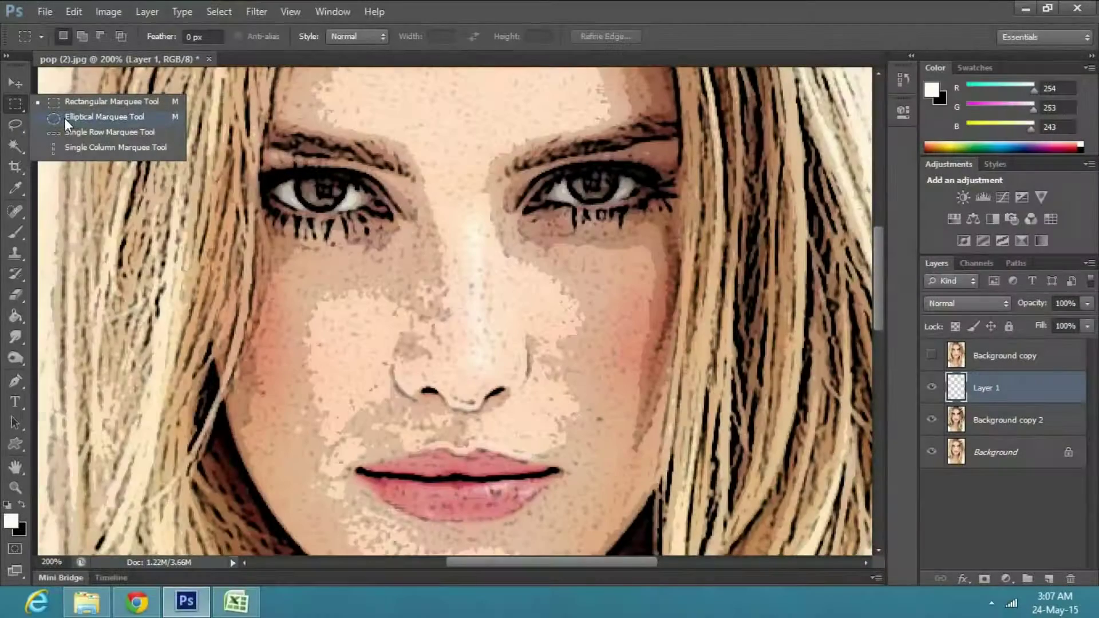
click(66, 118)
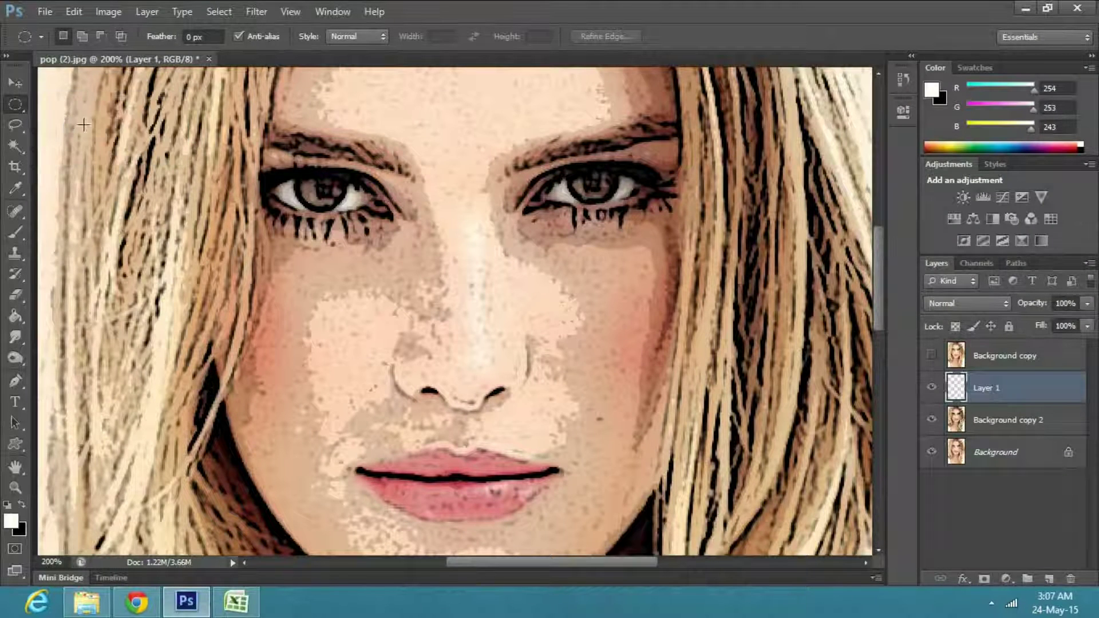
drag(324, 185, 331, 190)
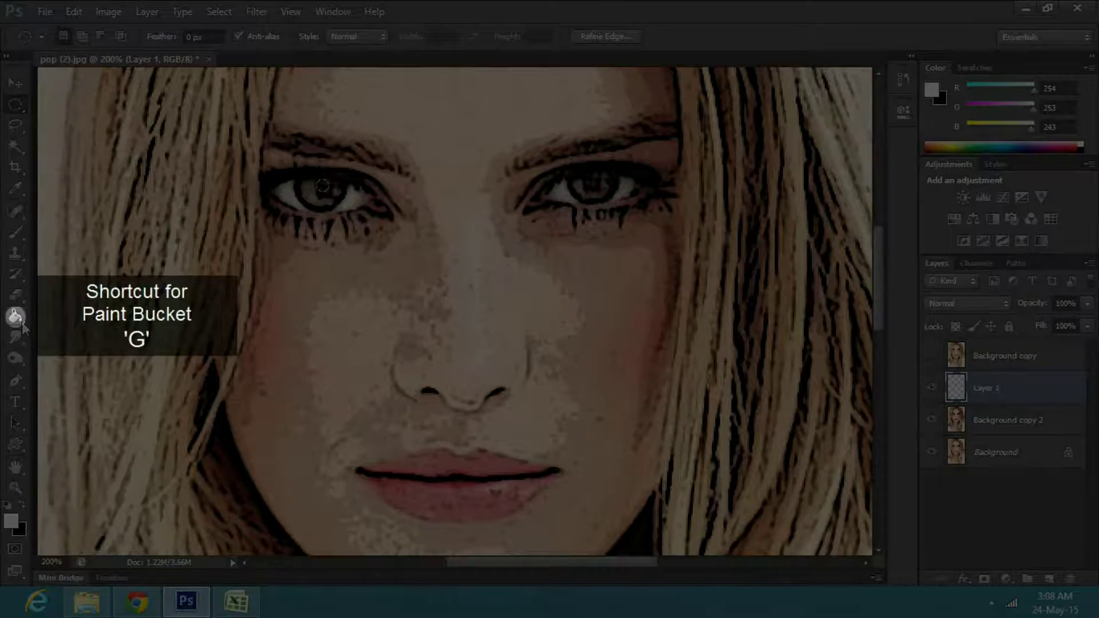
Step: Fill the eye selection with white, then duplicate the dot layer and move the copy onto the right eye
key(g)
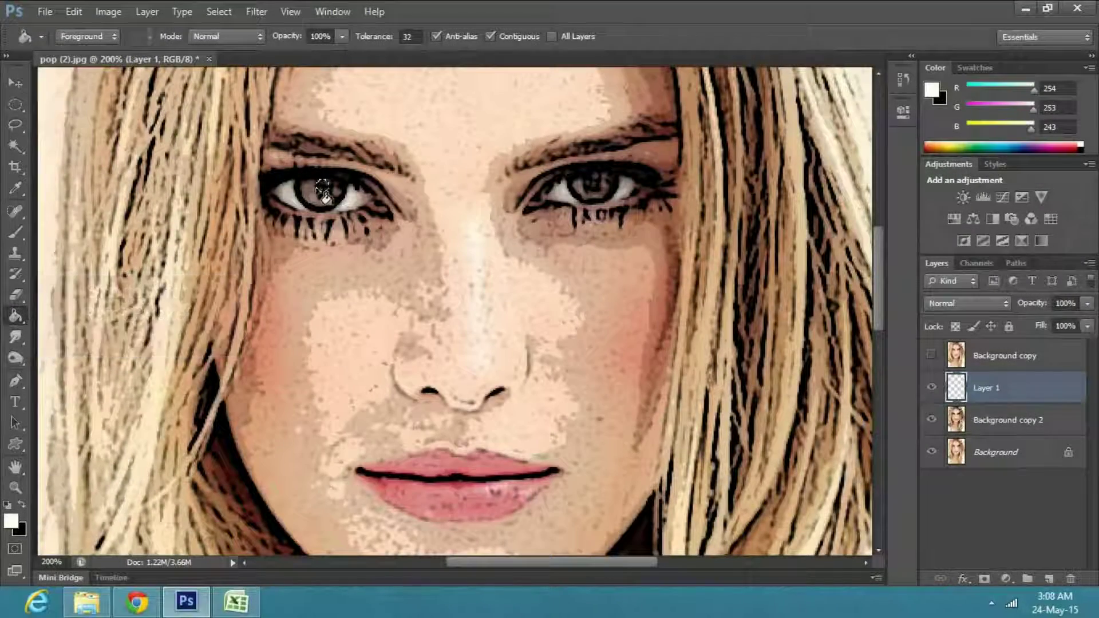
click(327, 193)
click(16, 84)
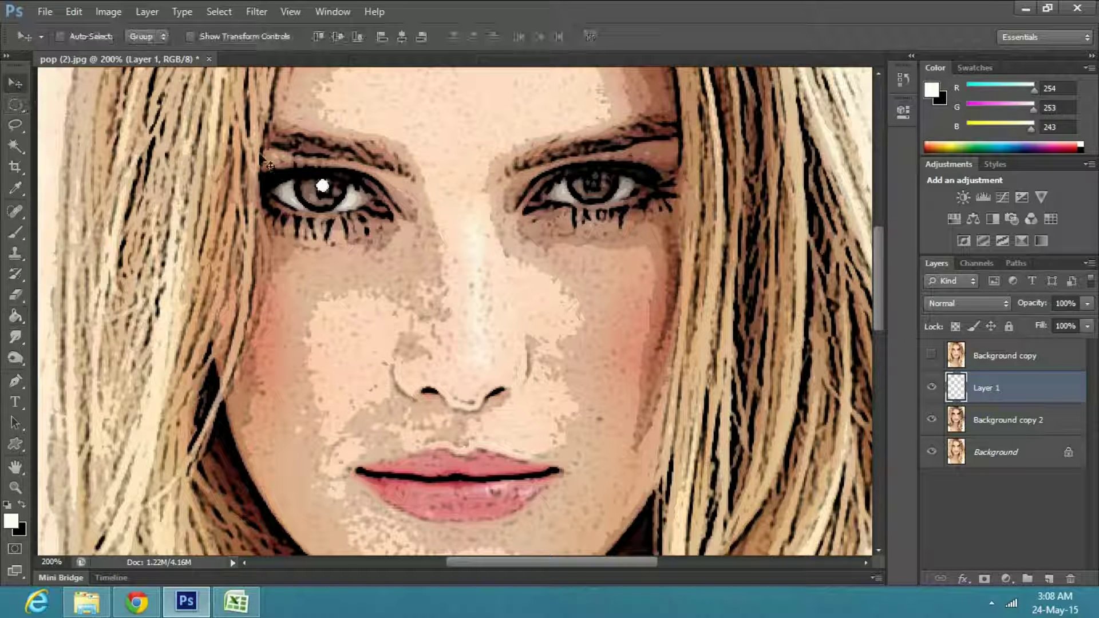
drag(324, 191, 325, 192)
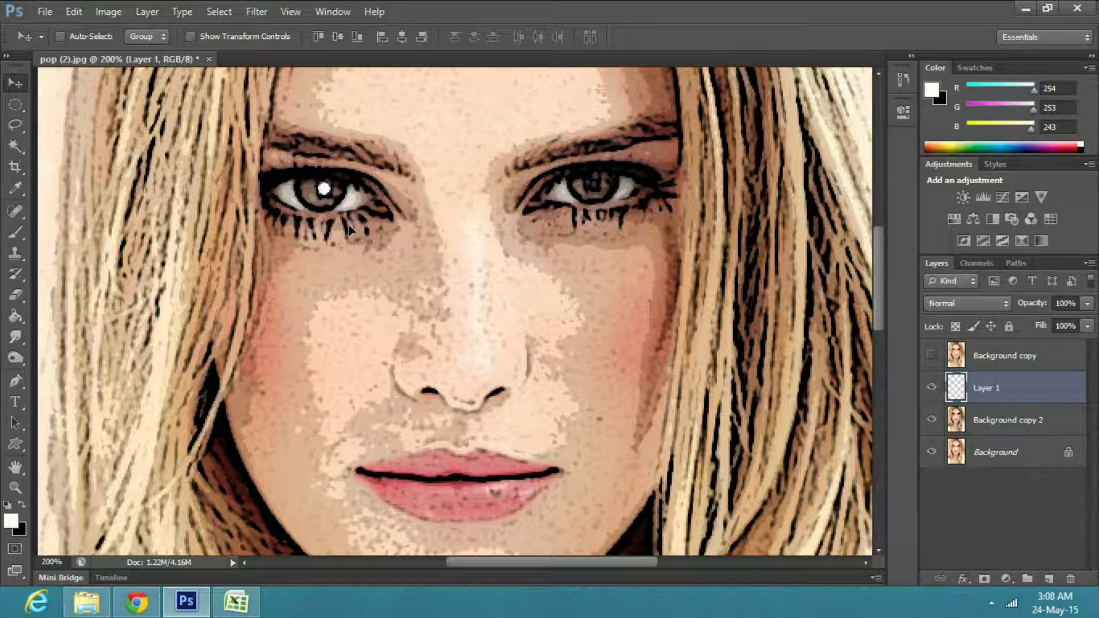
key(ctrl+j)
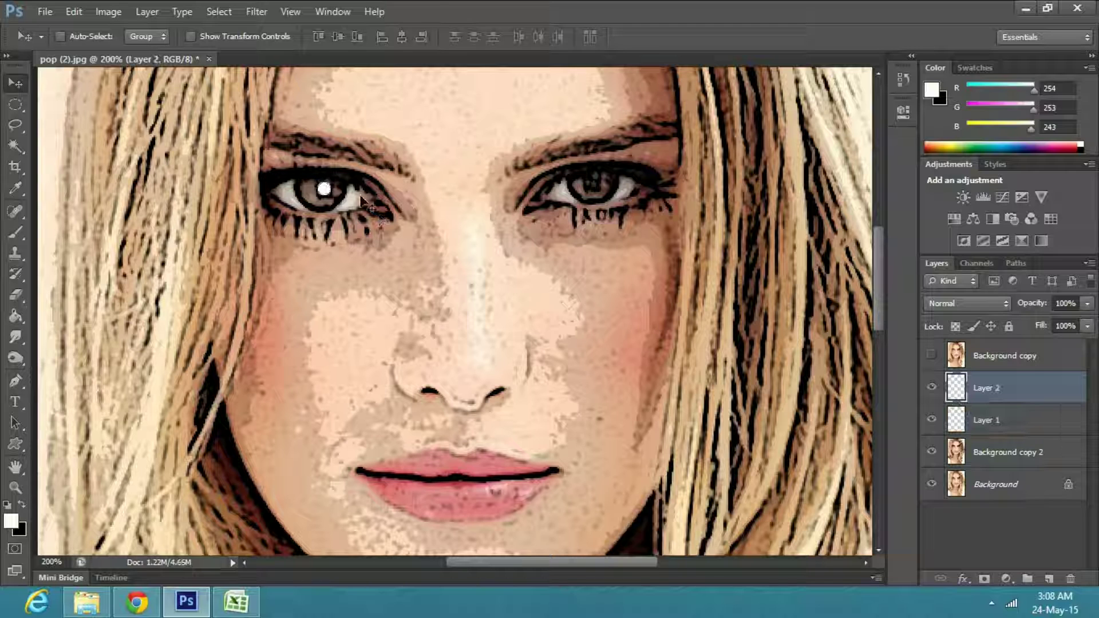
drag(336, 194, 593, 183)
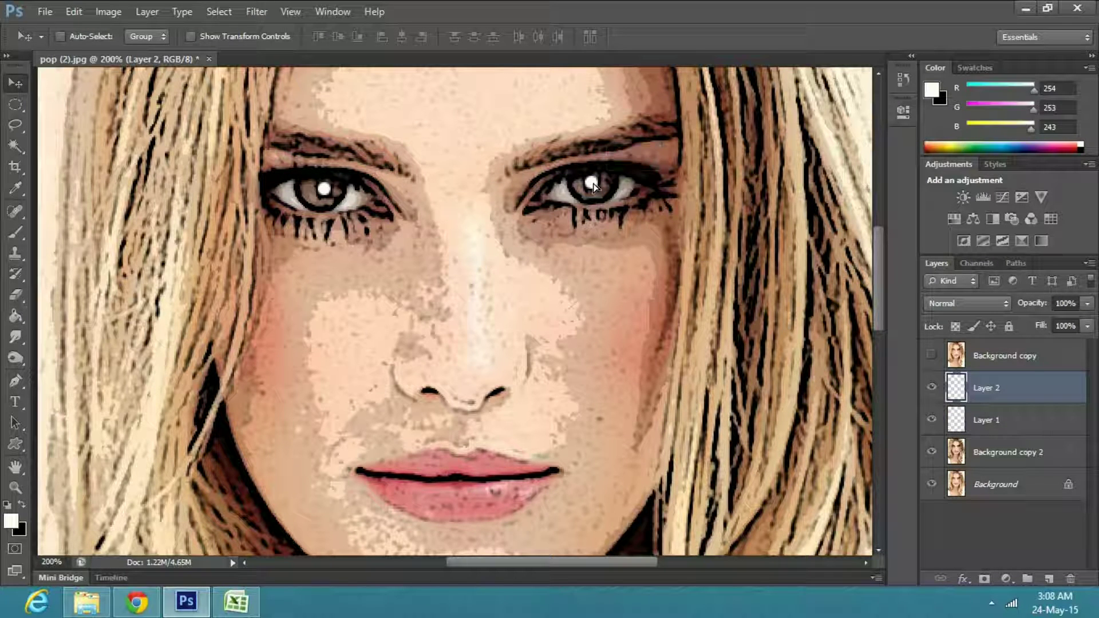
Step: Fit the image on screen and merge Layer 2 and Layer 1 down into Background copy 2
click(14, 486)
click(490, 30)
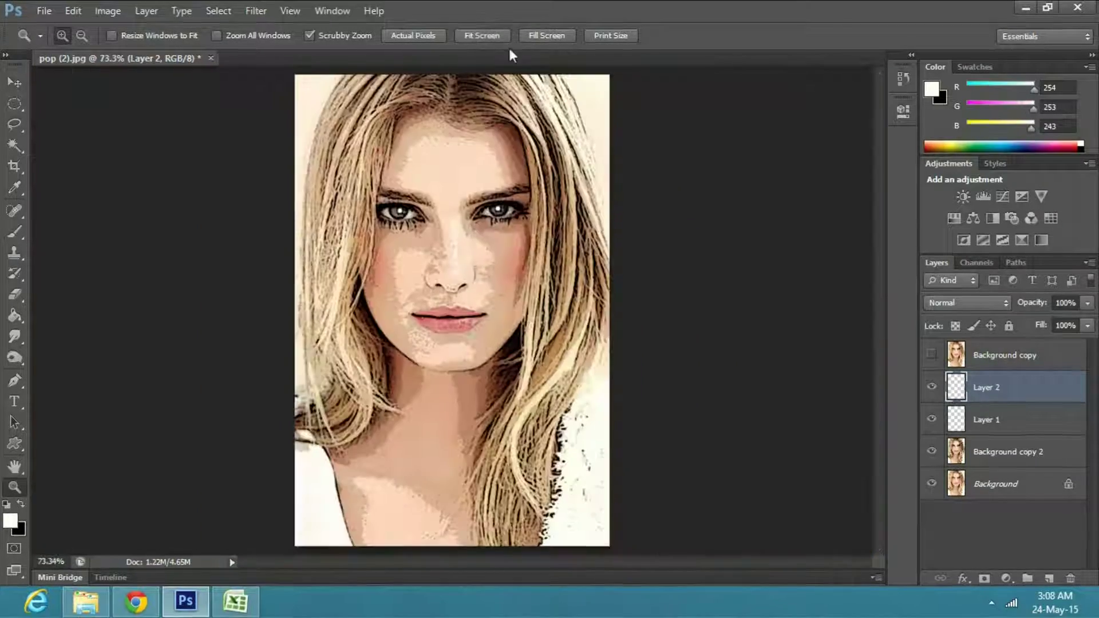
right_click(1007, 388)
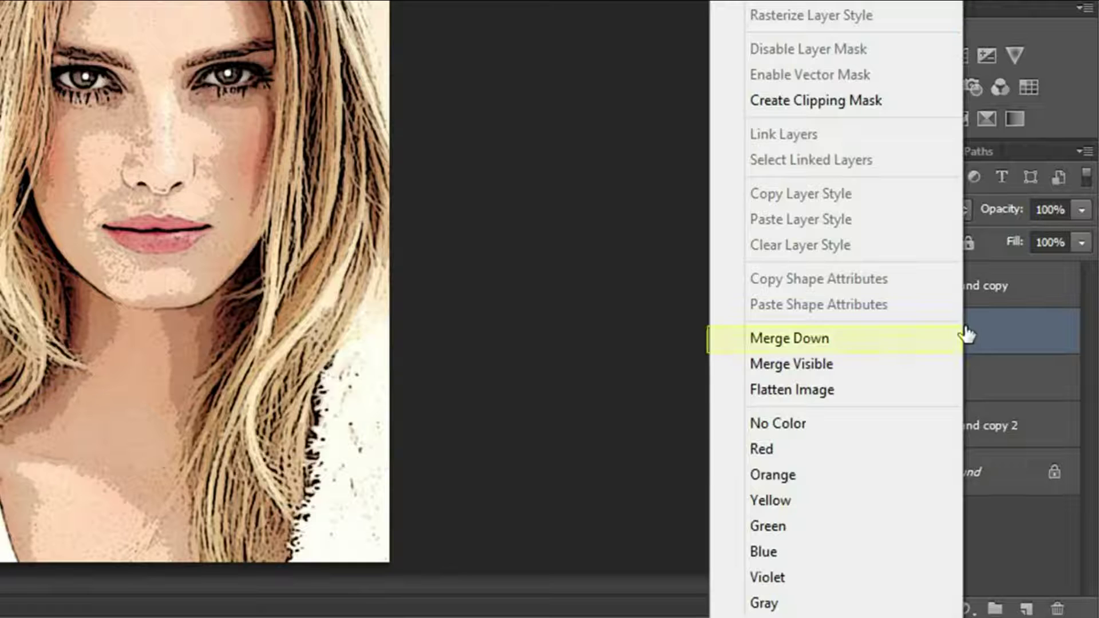
click(894, 344)
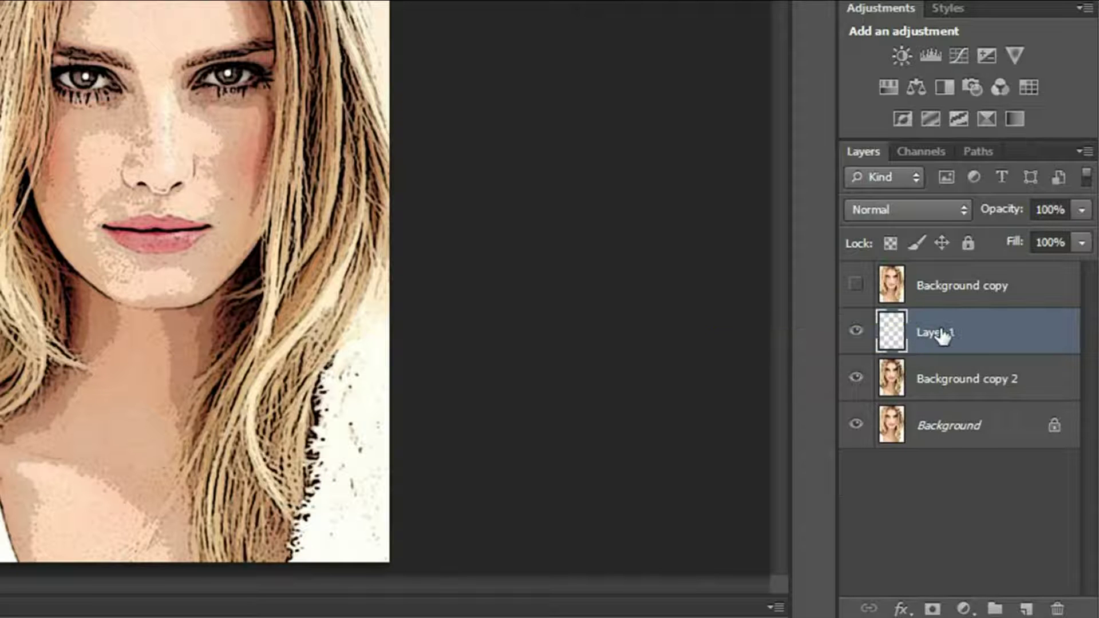
right_click(939, 336)
click(873, 336)
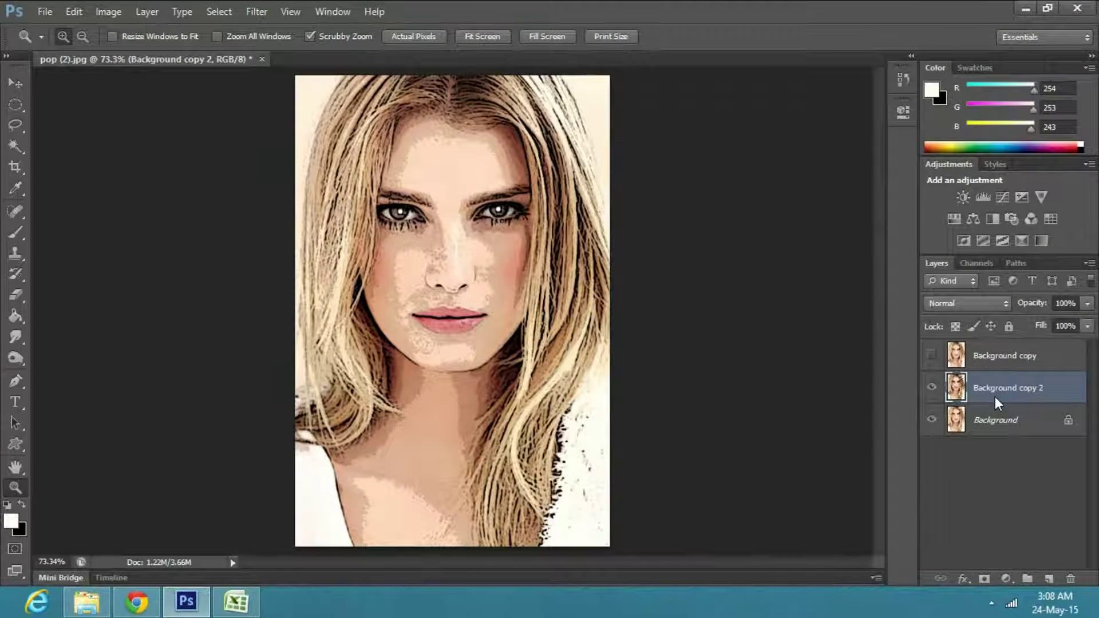
Step: Add a pure white (ffffff) 23 px Stroke positioned Inside to Background copy 2
right_click(995, 395)
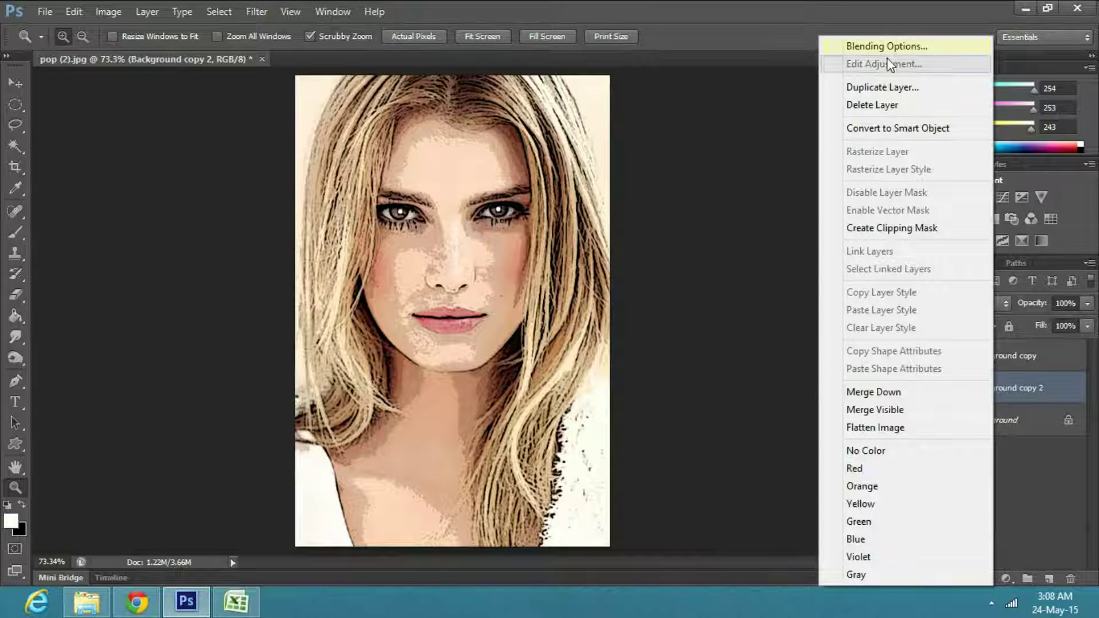
click(887, 47)
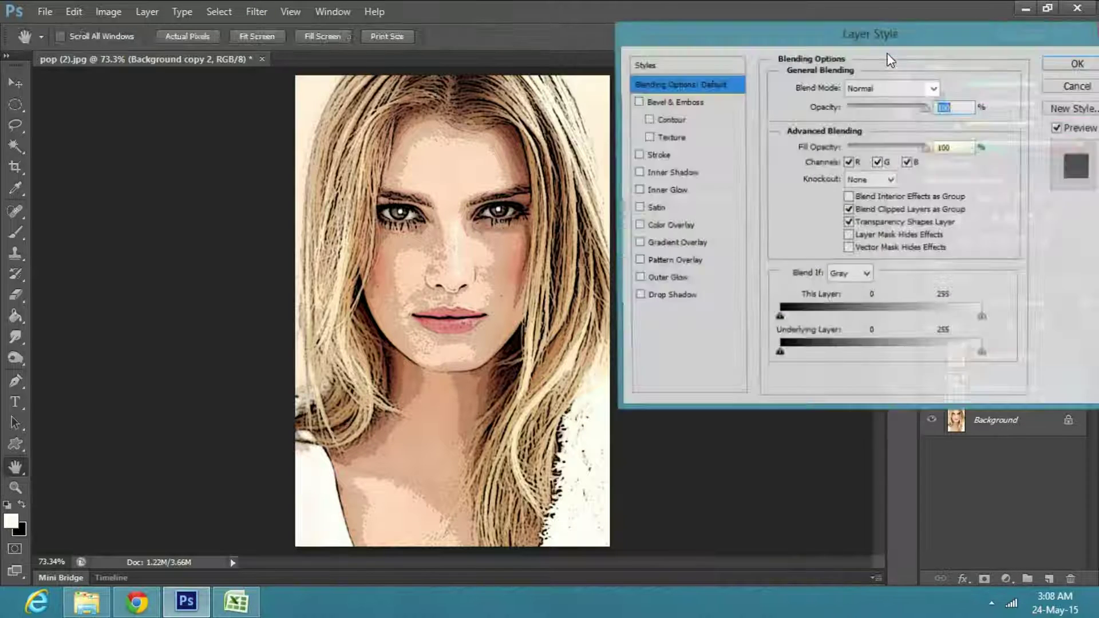
click(636, 156)
click(654, 157)
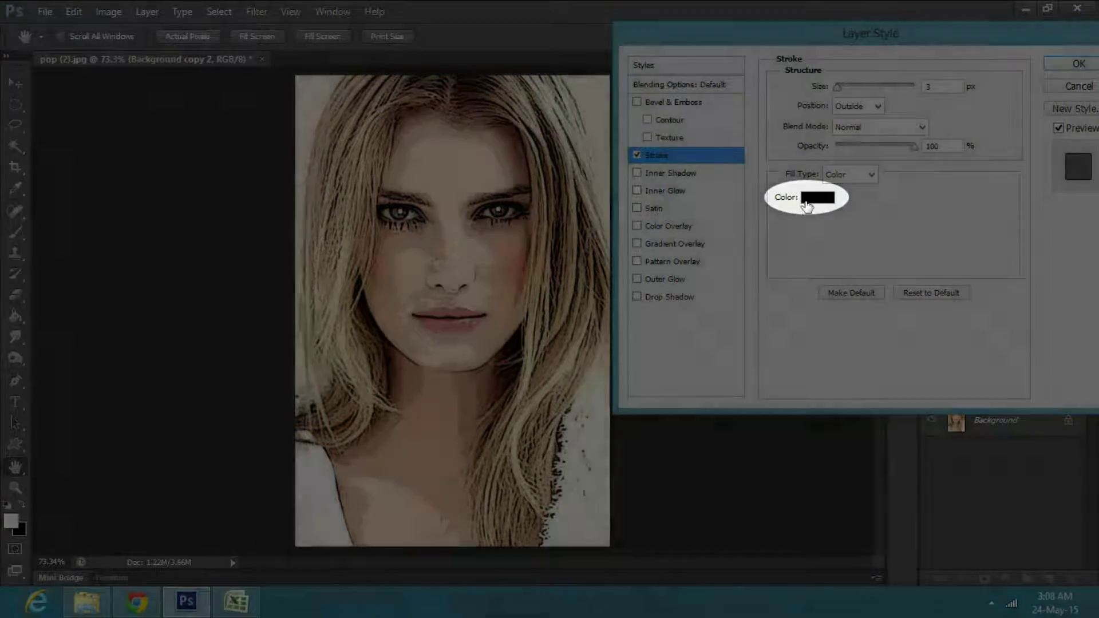
click(812, 200)
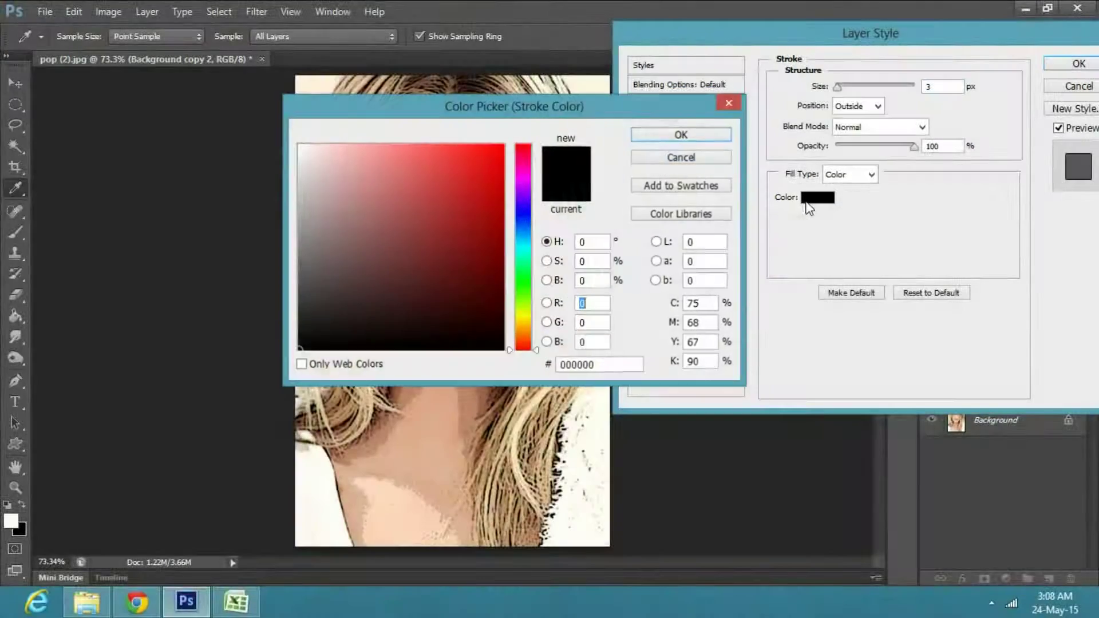
click(318, 148)
drag(319, 148, 269, 135)
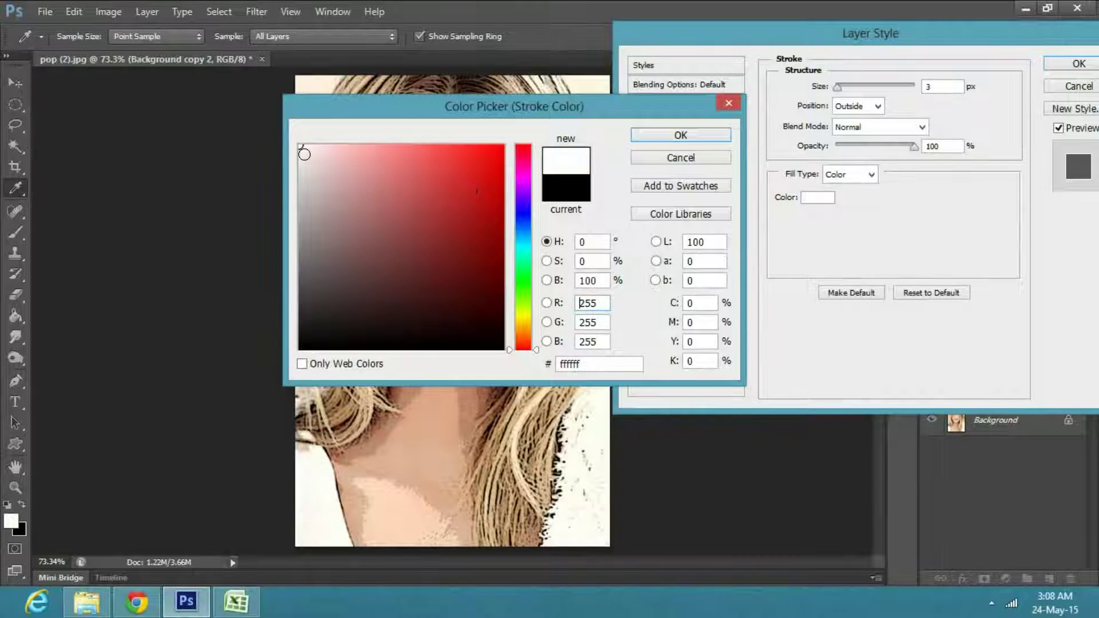
click(638, 136)
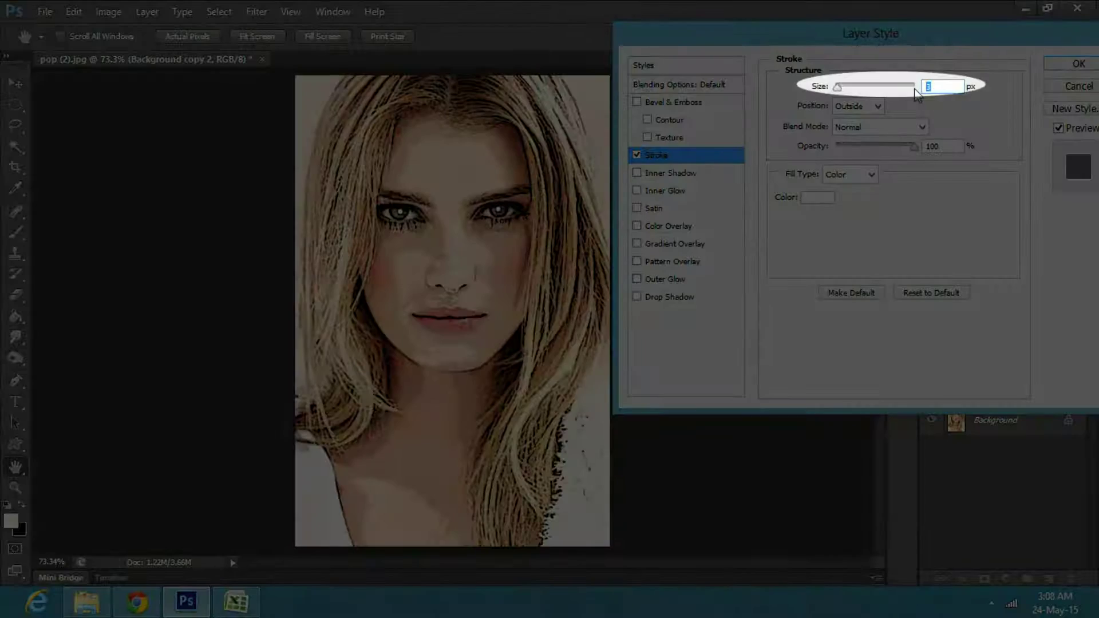
text(23)
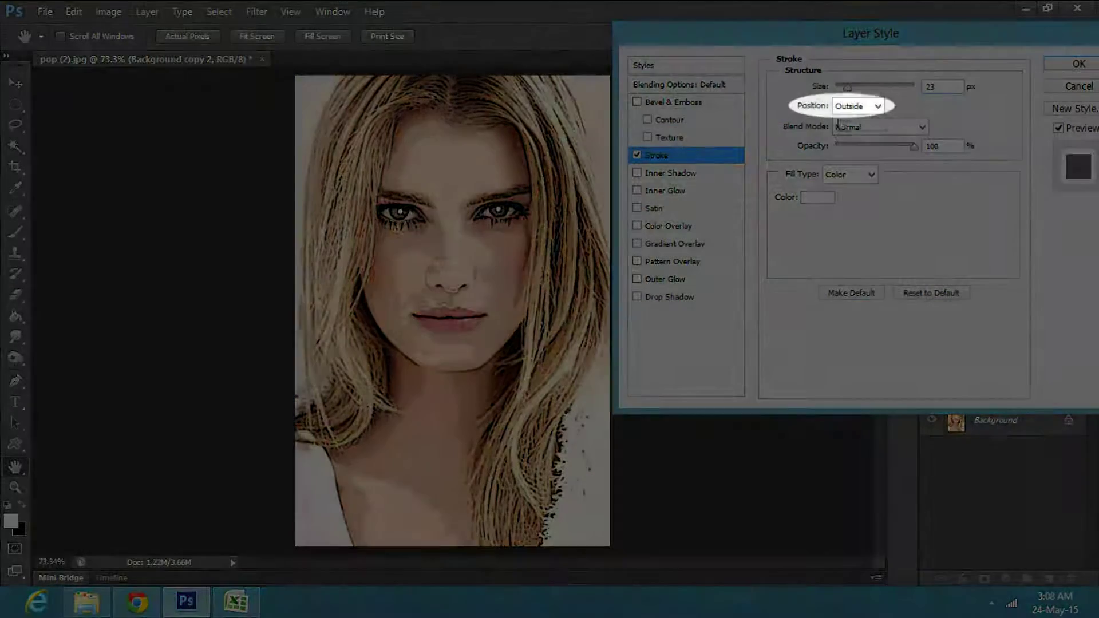
click(849, 107)
click(844, 122)
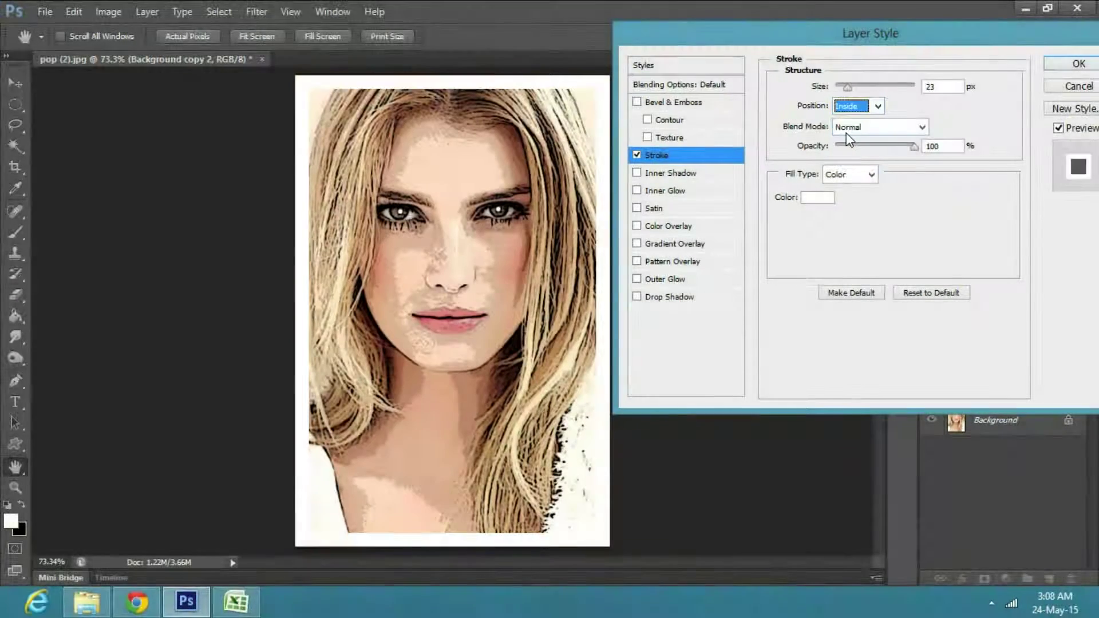
Step: Add a black Inner Glow with Normal blend, 100% opacity, 100% choke and 25 px size
click(638, 192)
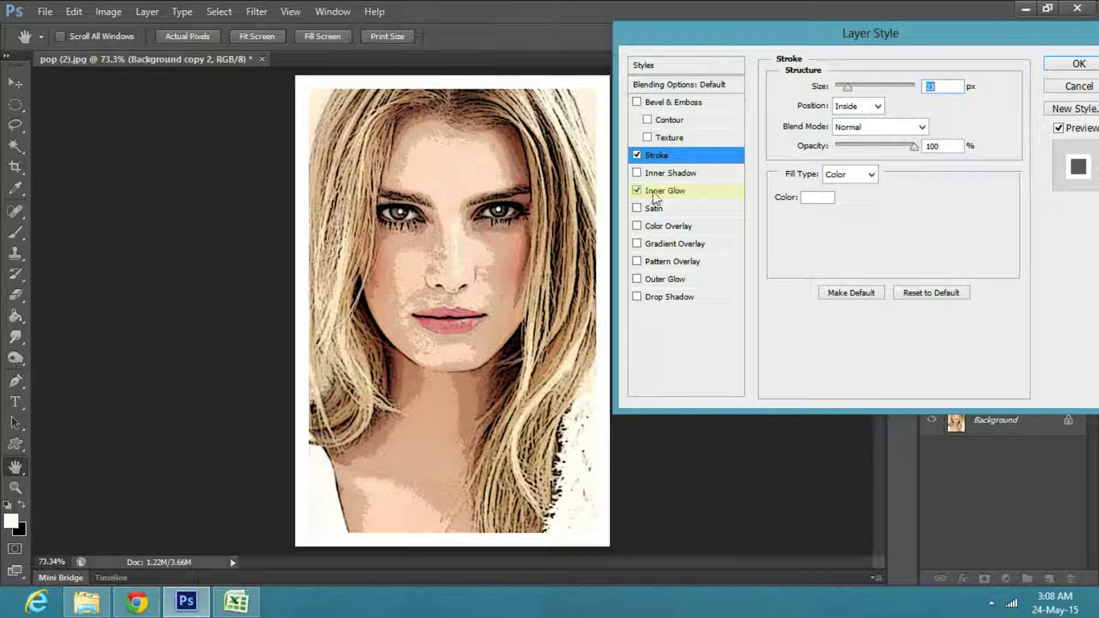
click(819, 144)
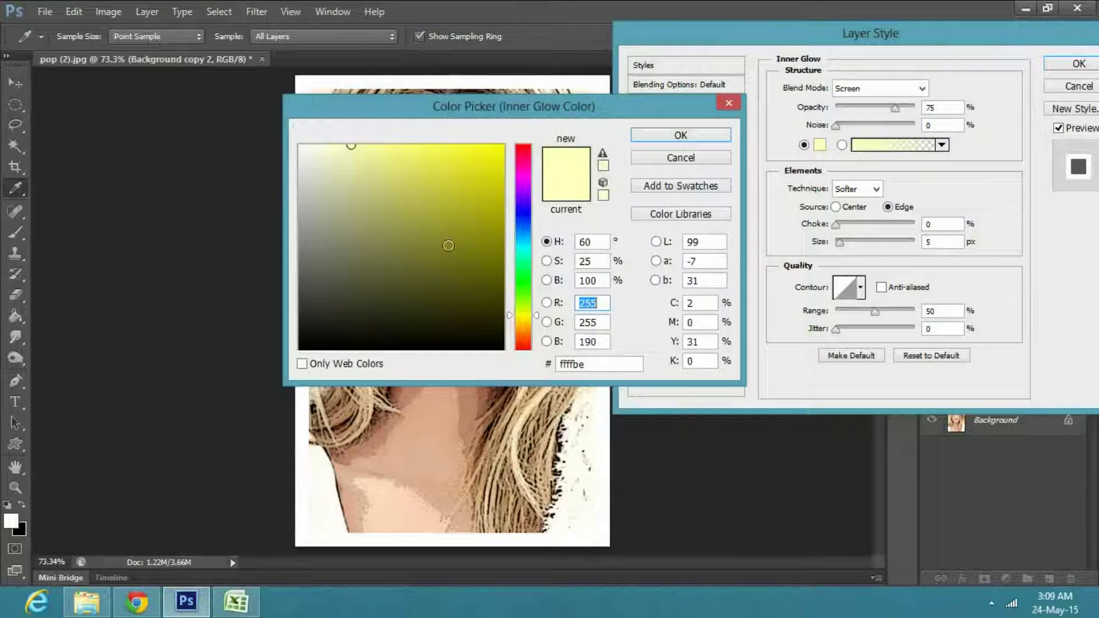
click(448, 302)
drag(448, 302, 510, 366)
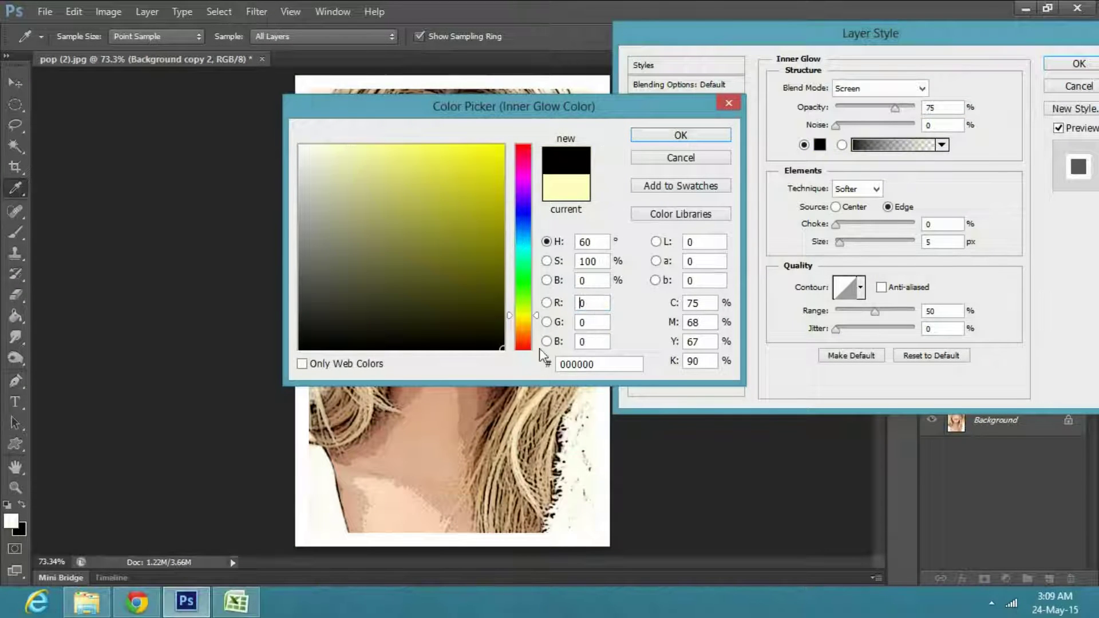
click(680, 138)
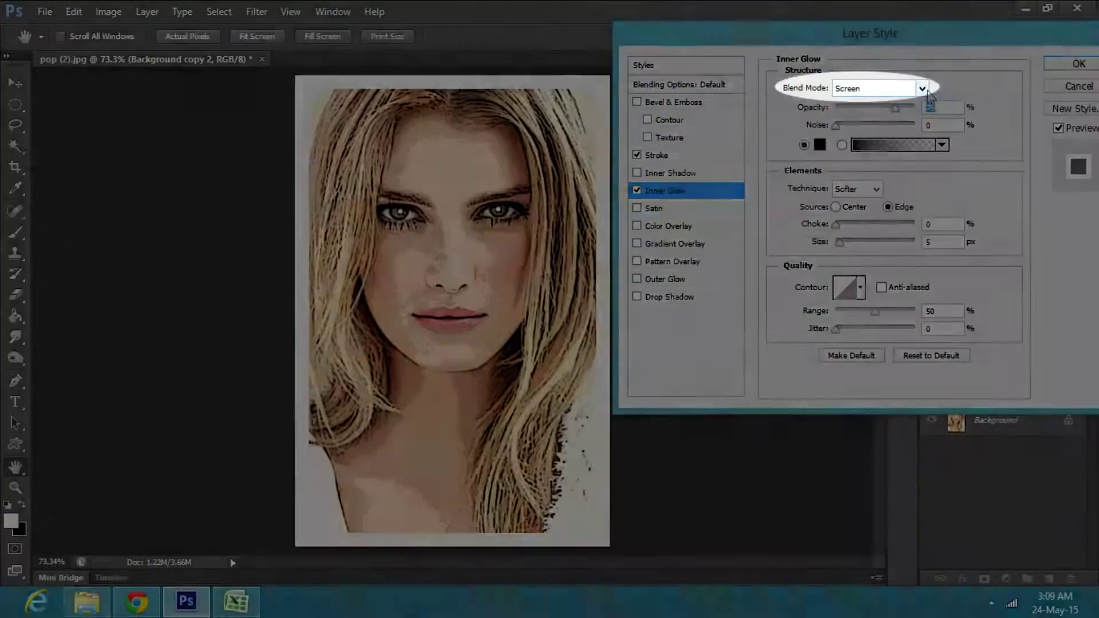
click(891, 88)
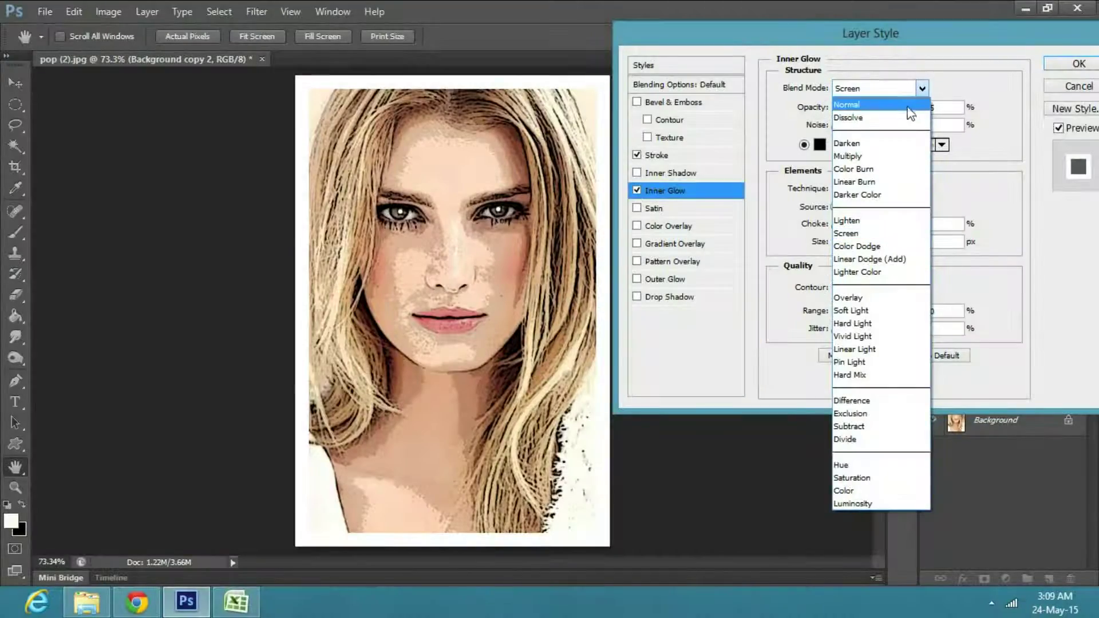
click(893, 100)
drag(895, 106, 941, 108)
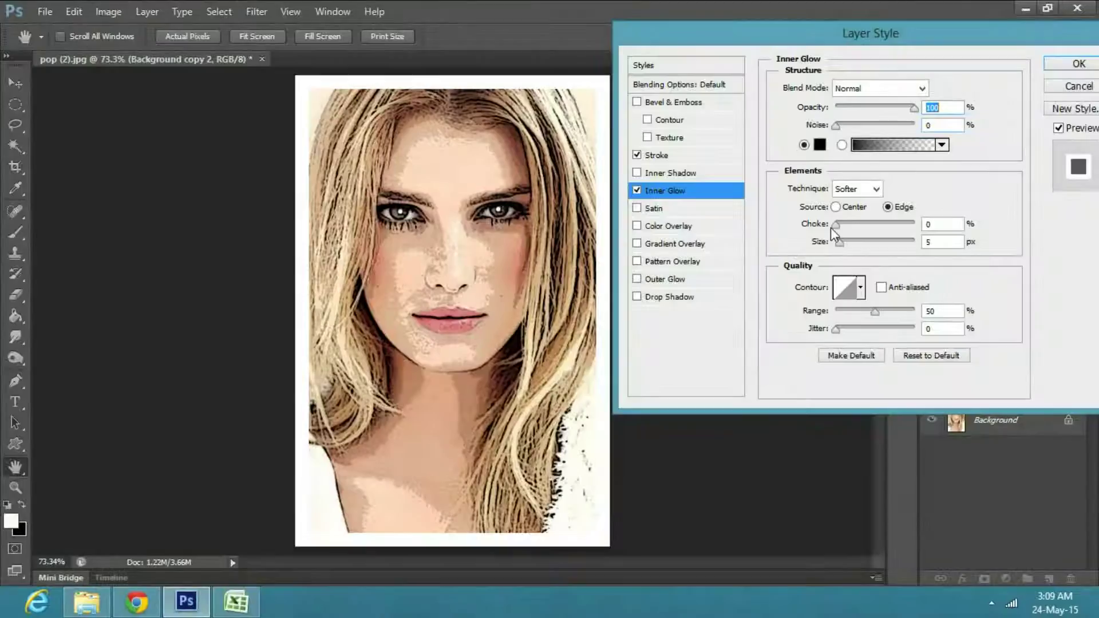
drag(834, 225, 978, 232)
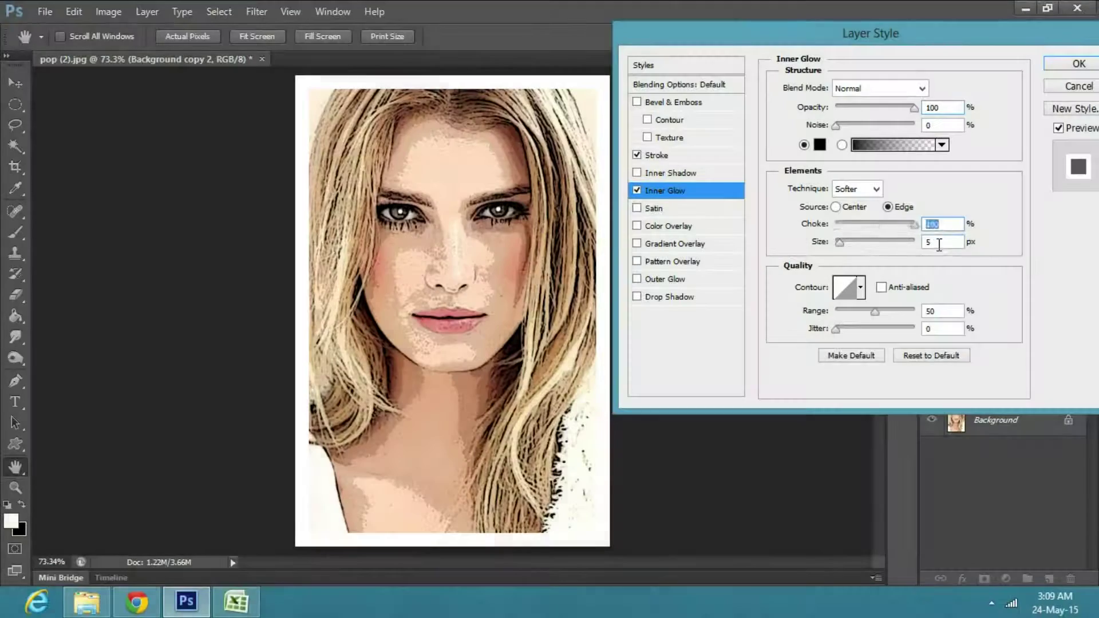
double_click(925, 243)
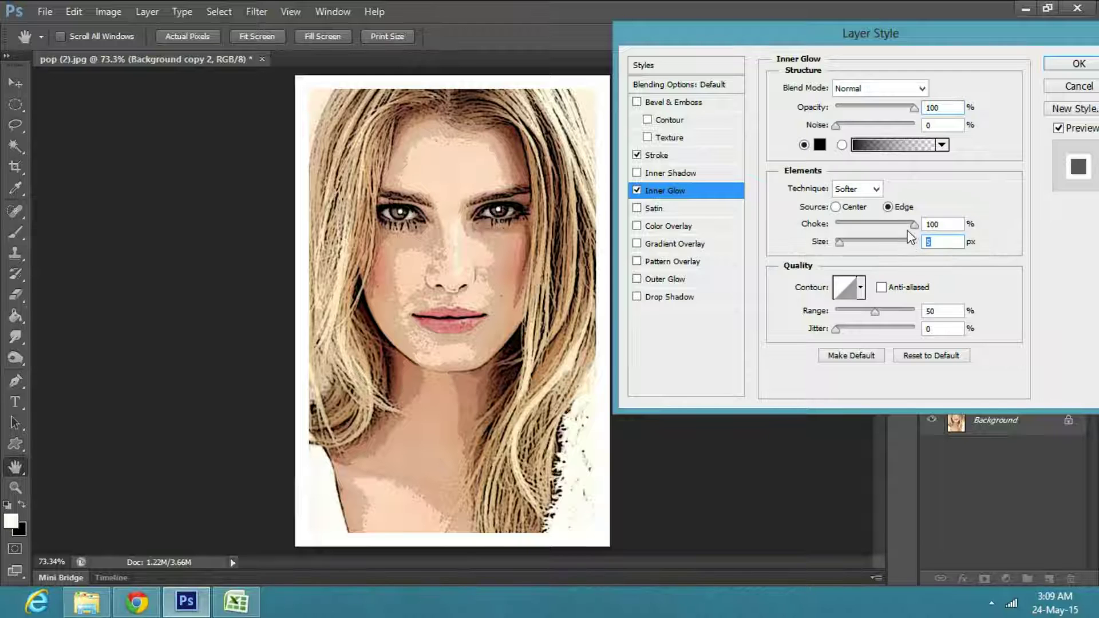
text(25)
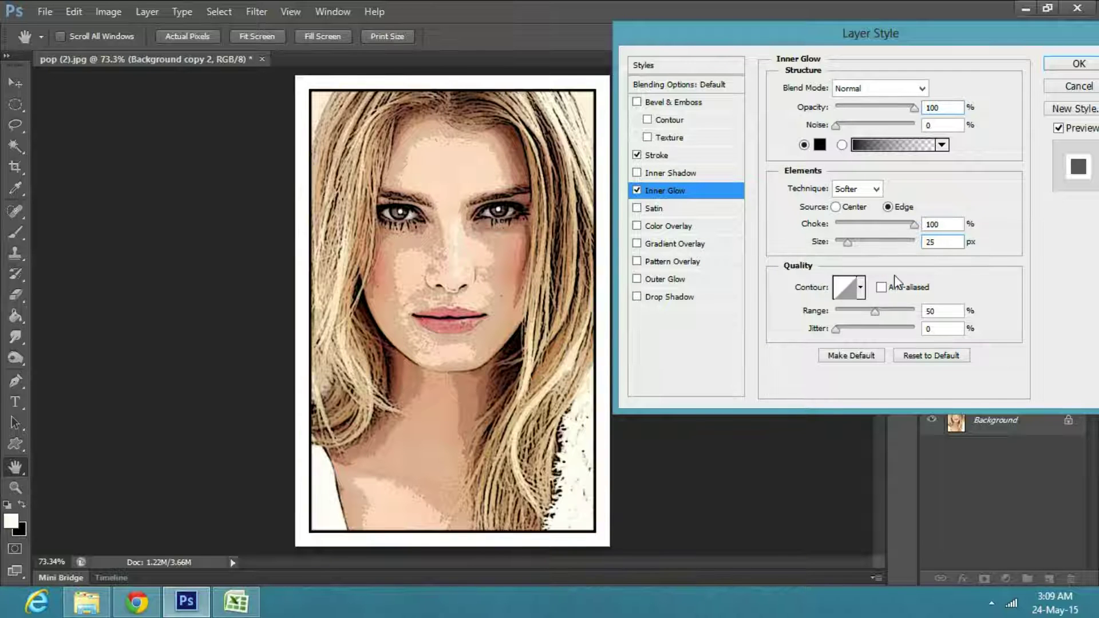
click(1059, 69)
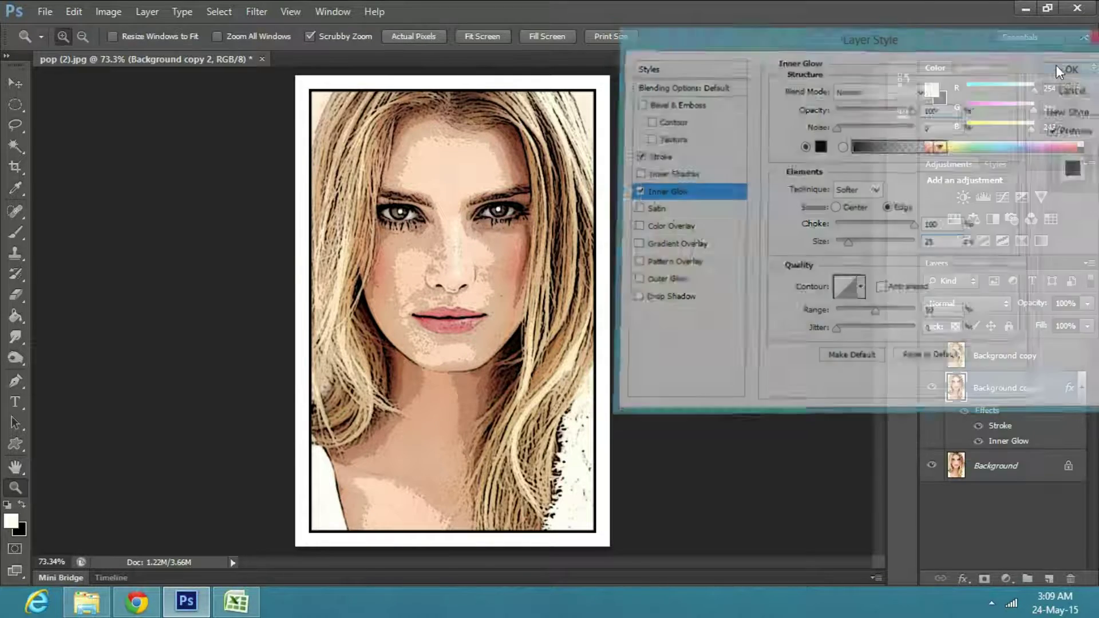
Step: Show Background copy, apply the Color Halftone filter, and set its blend mode to Soft Light
click(987, 358)
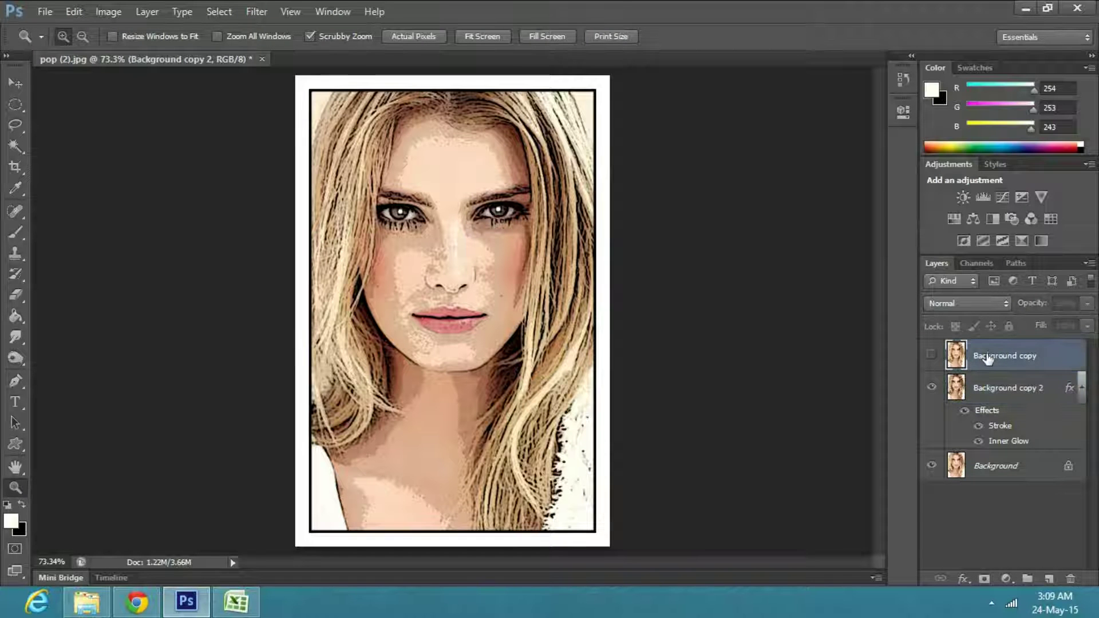
click(931, 357)
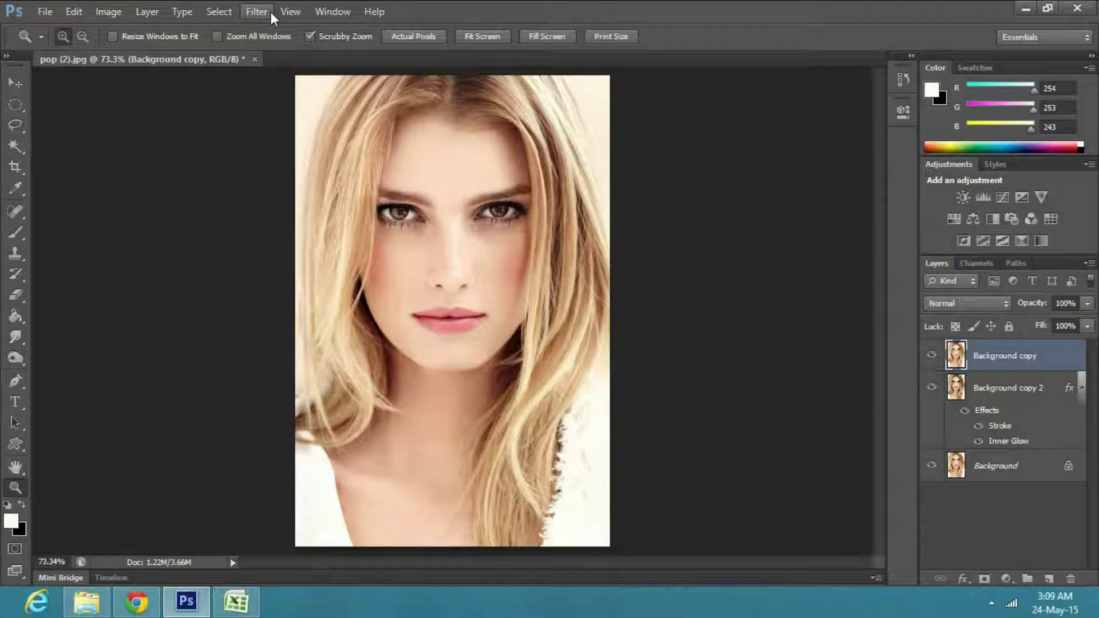
click(270, 11)
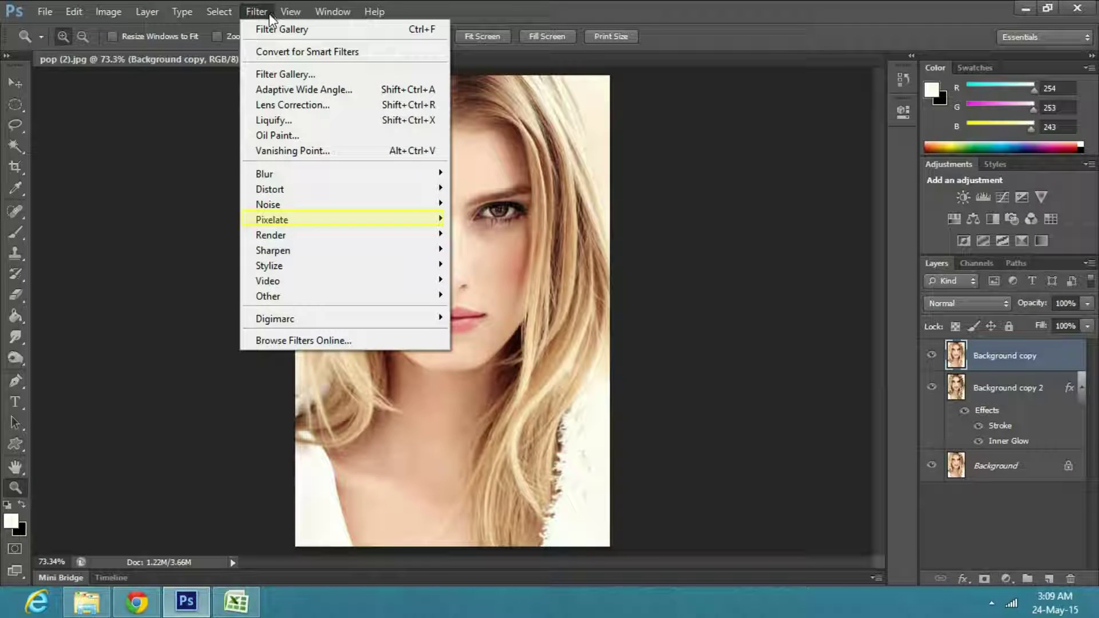
mouse_move(370, 226)
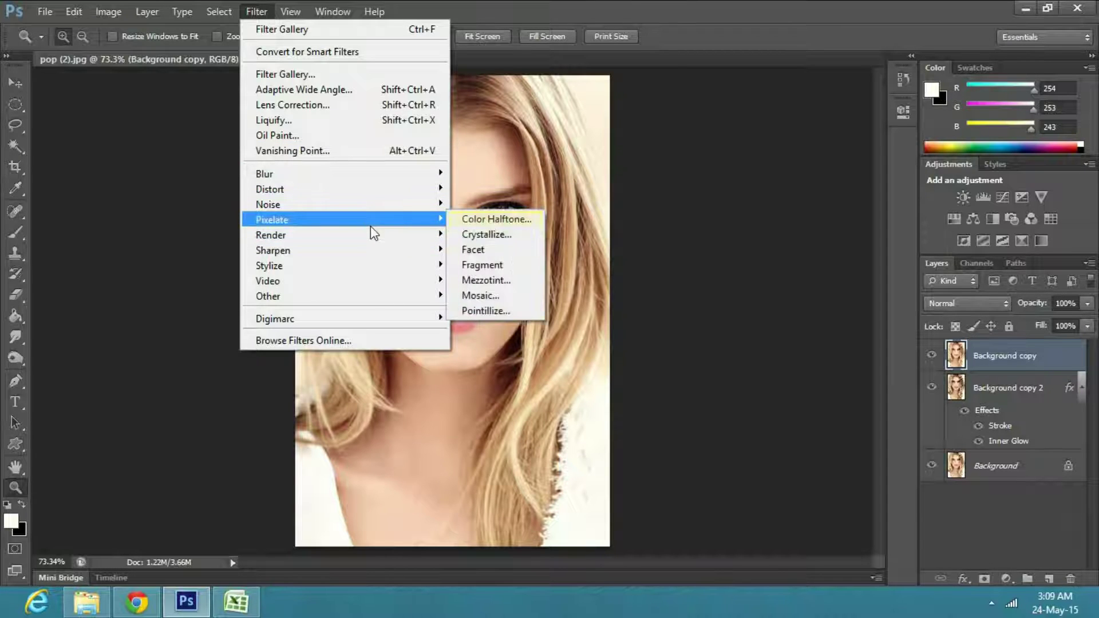
click(486, 216)
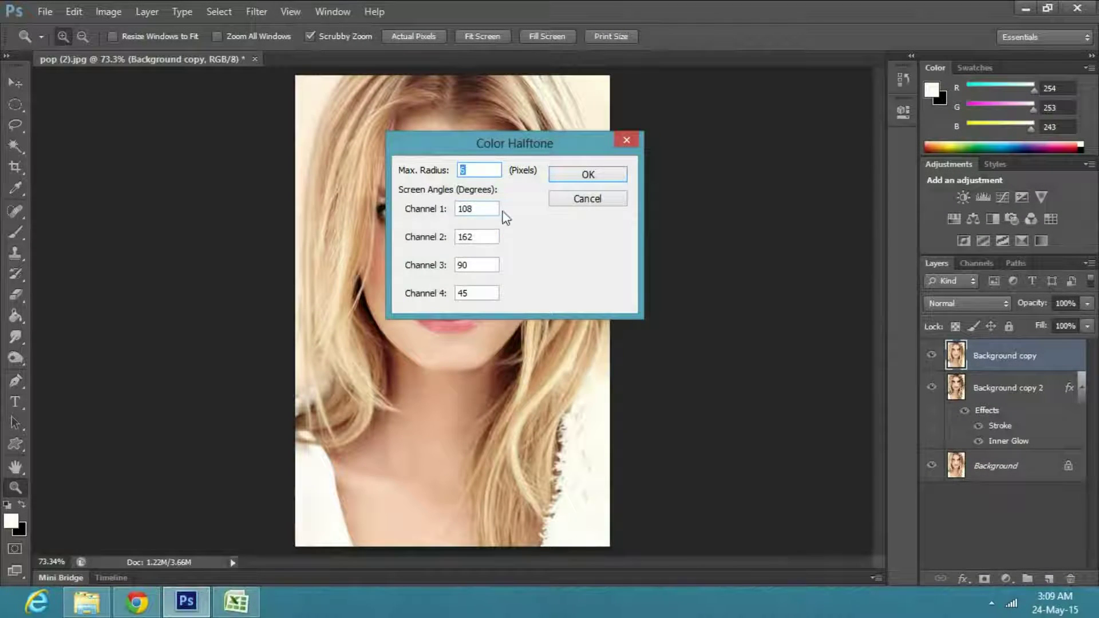
click(554, 176)
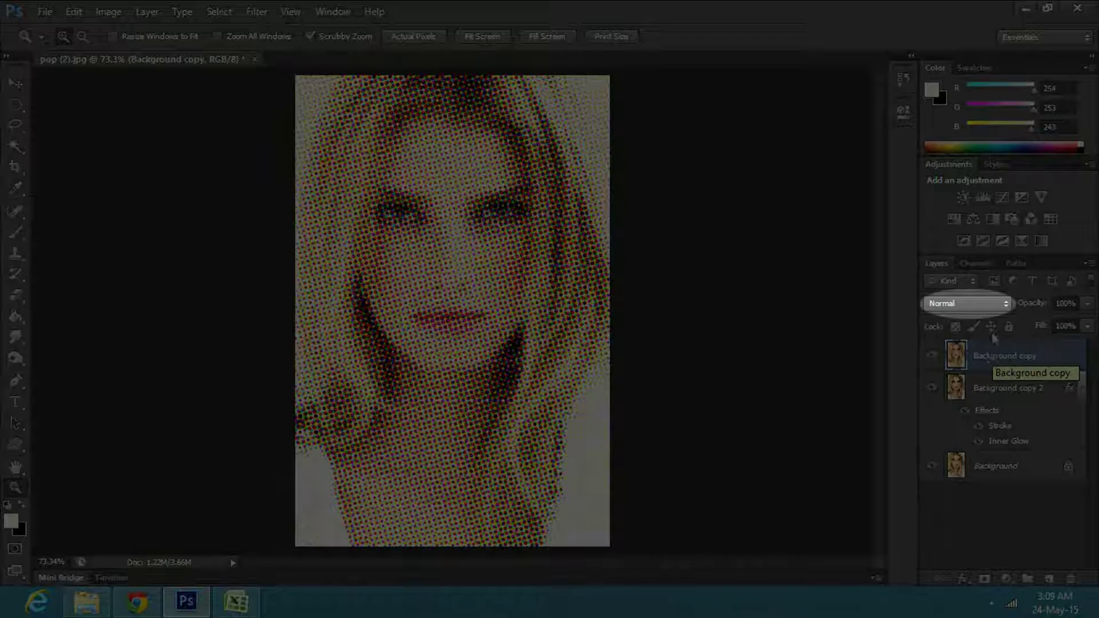
click(991, 305)
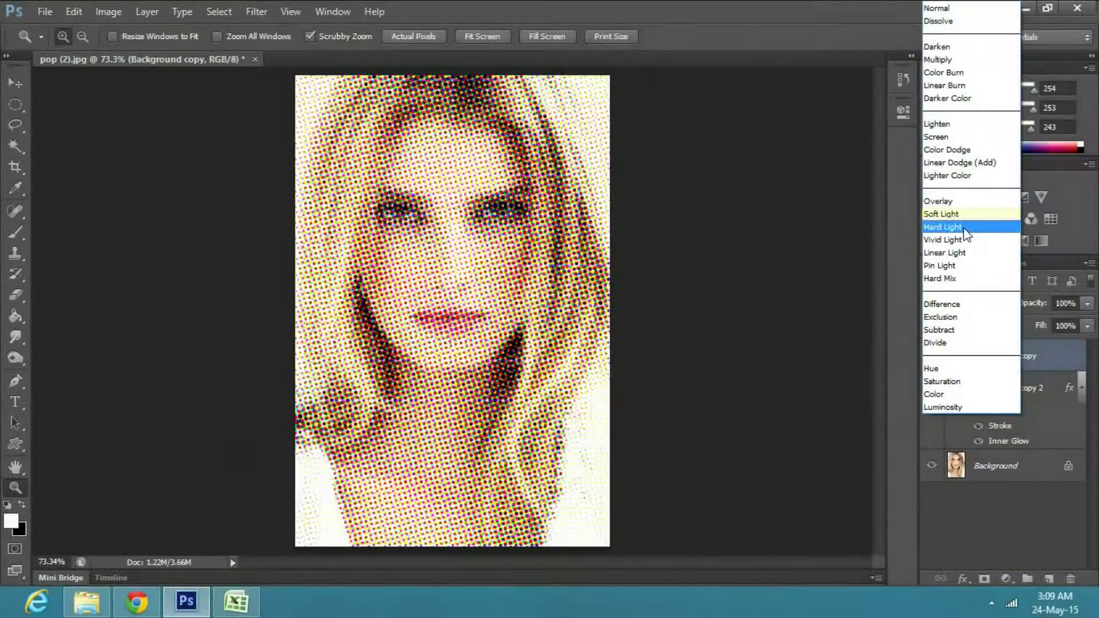
click(962, 215)
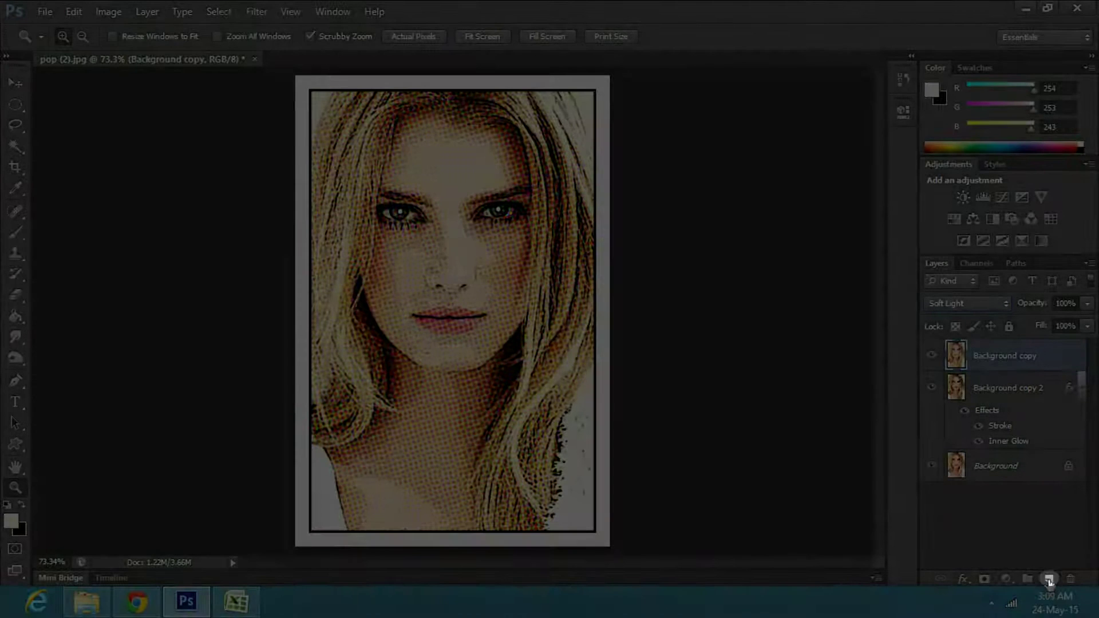
Step: Add a new layer and set up the Custom Shape Tool in Pixels mode with the speech balloon shape
click(1048, 579)
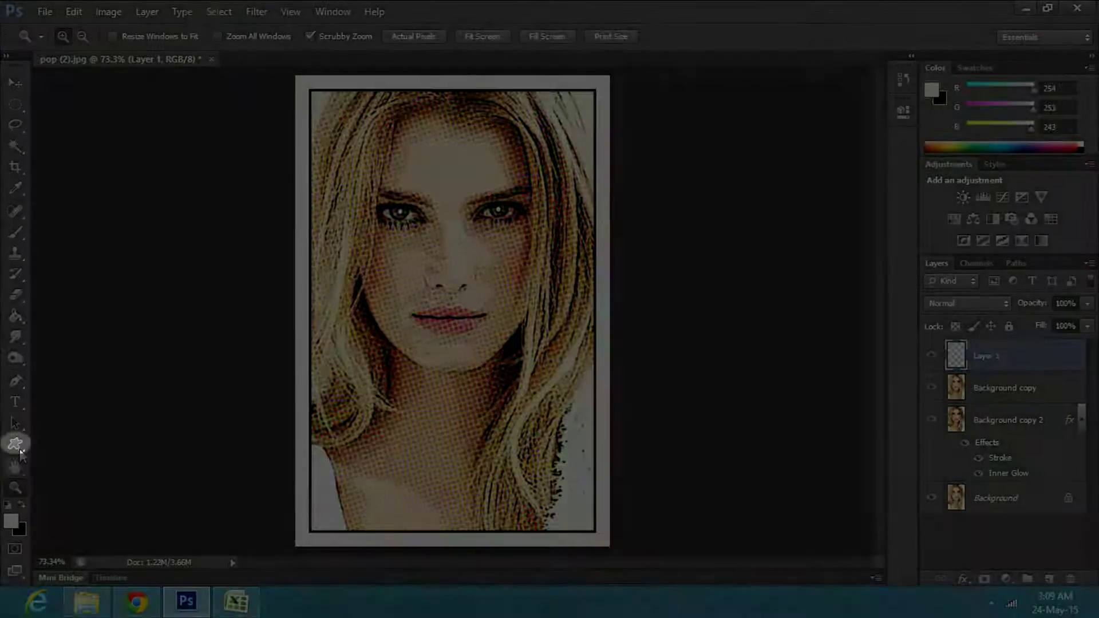
click(15, 444)
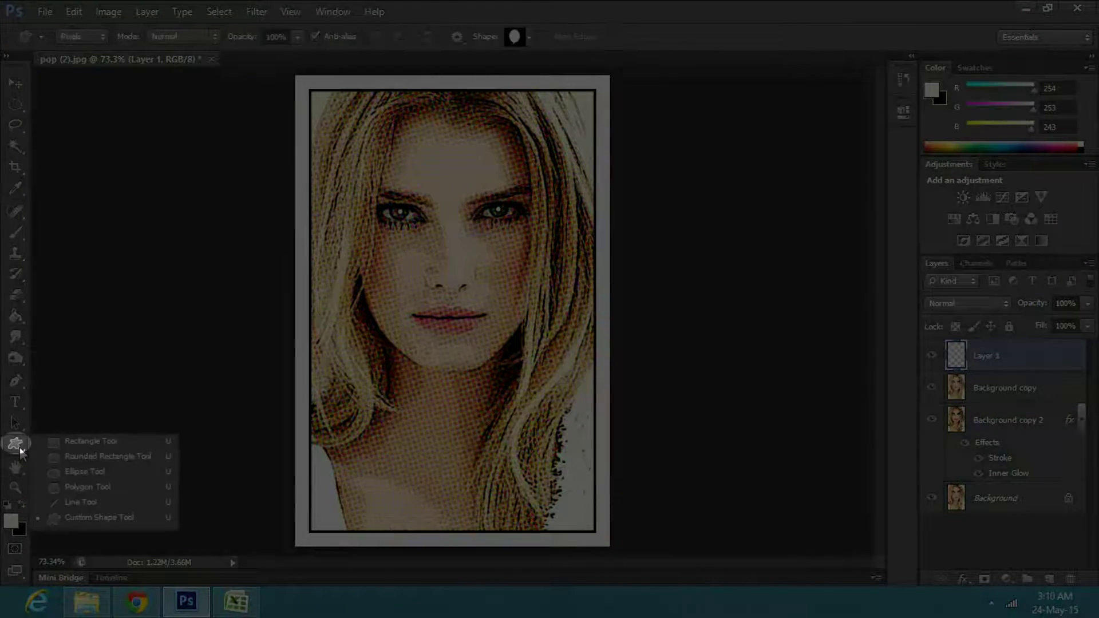
click(71, 516)
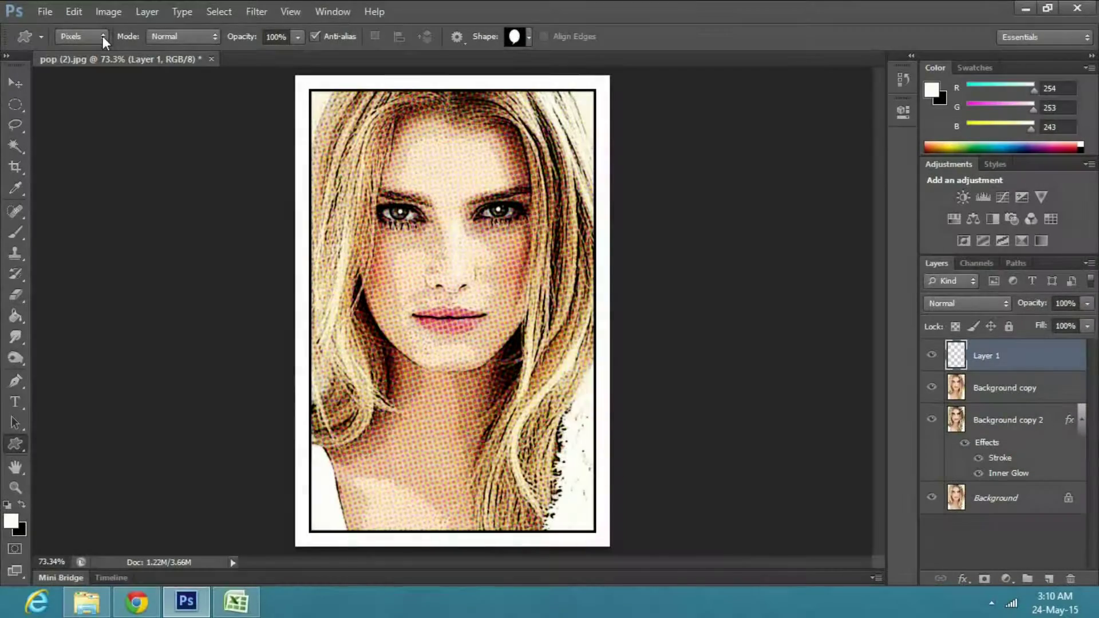
click(102, 36)
click(92, 80)
click(530, 37)
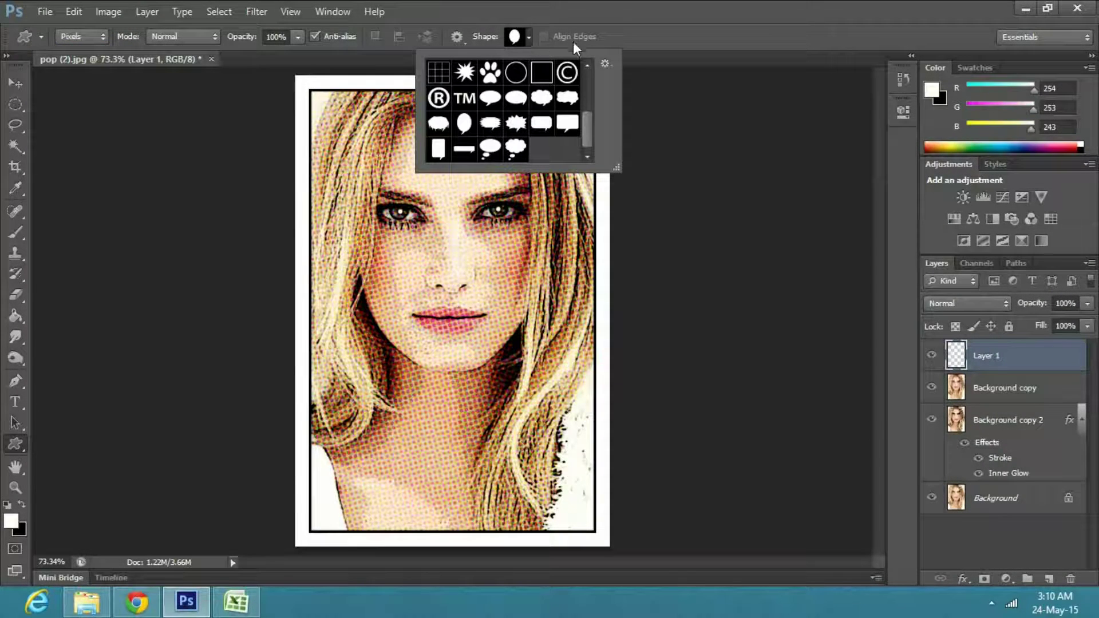
click(464, 123)
Step: Draw the speech balloon over the lower face and move it down below the mouth
click(401, 167)
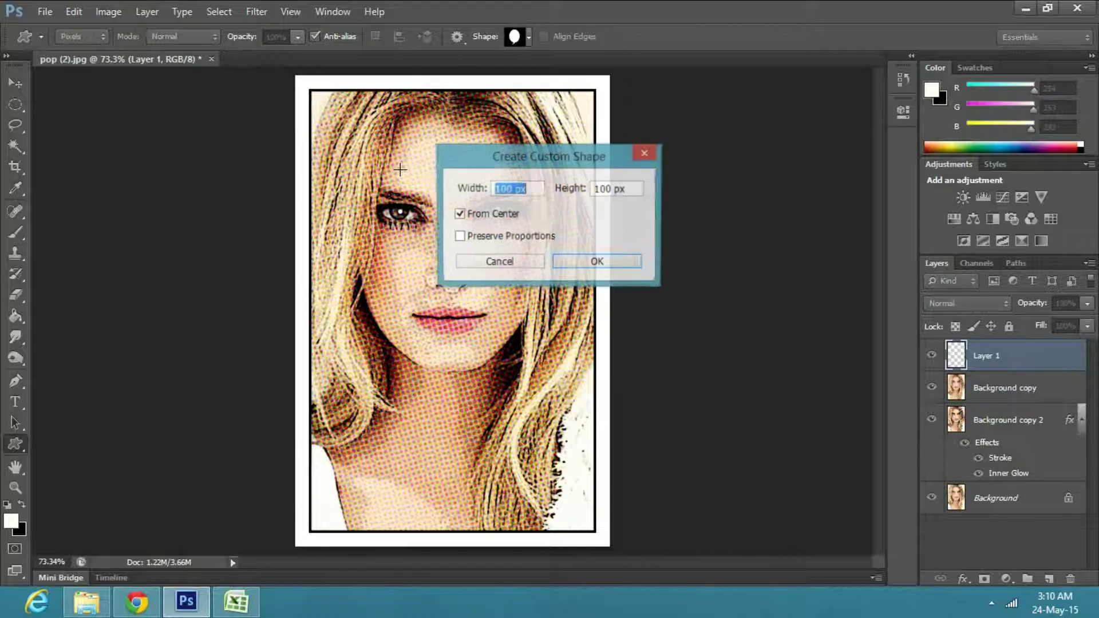
click(532, 263)
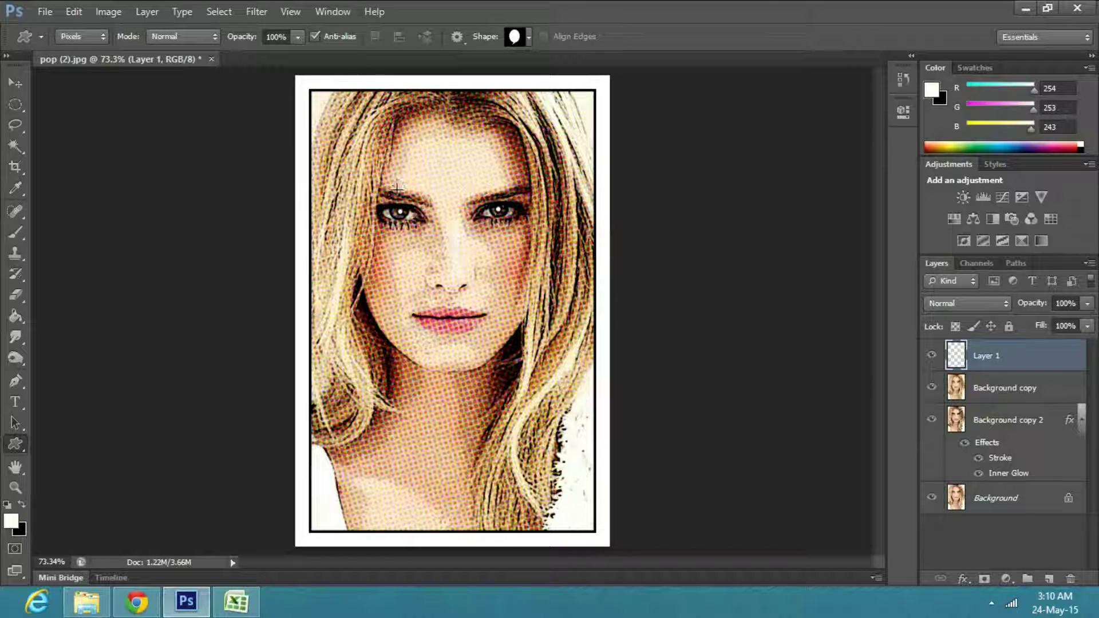
drag(406, 312, 347, 344)
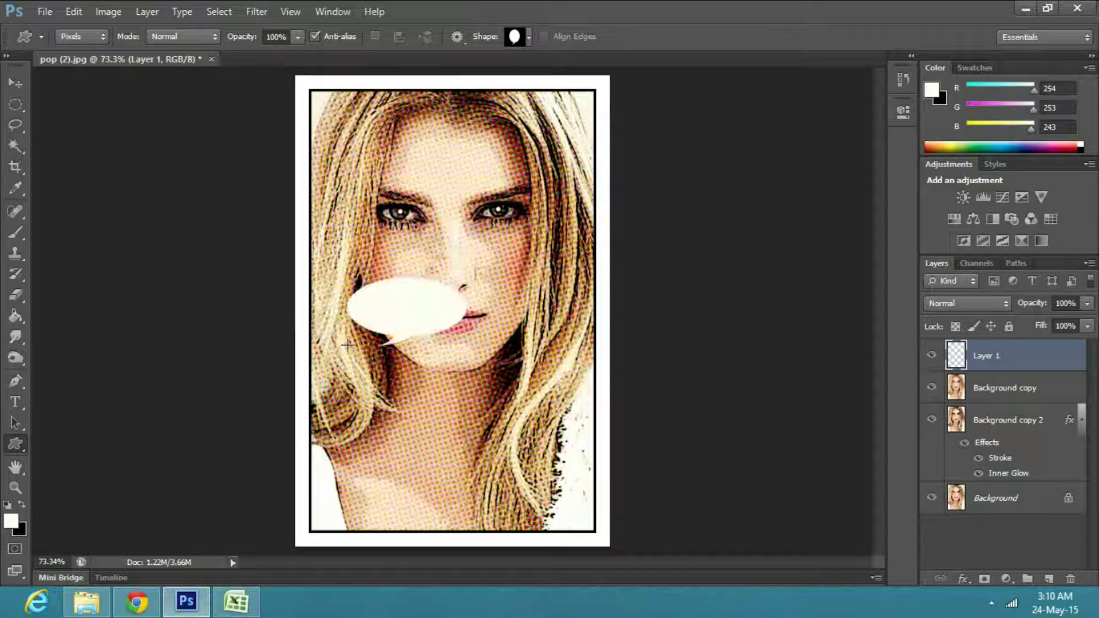
click(17, 86)
drag(400, 312, 405, 380)
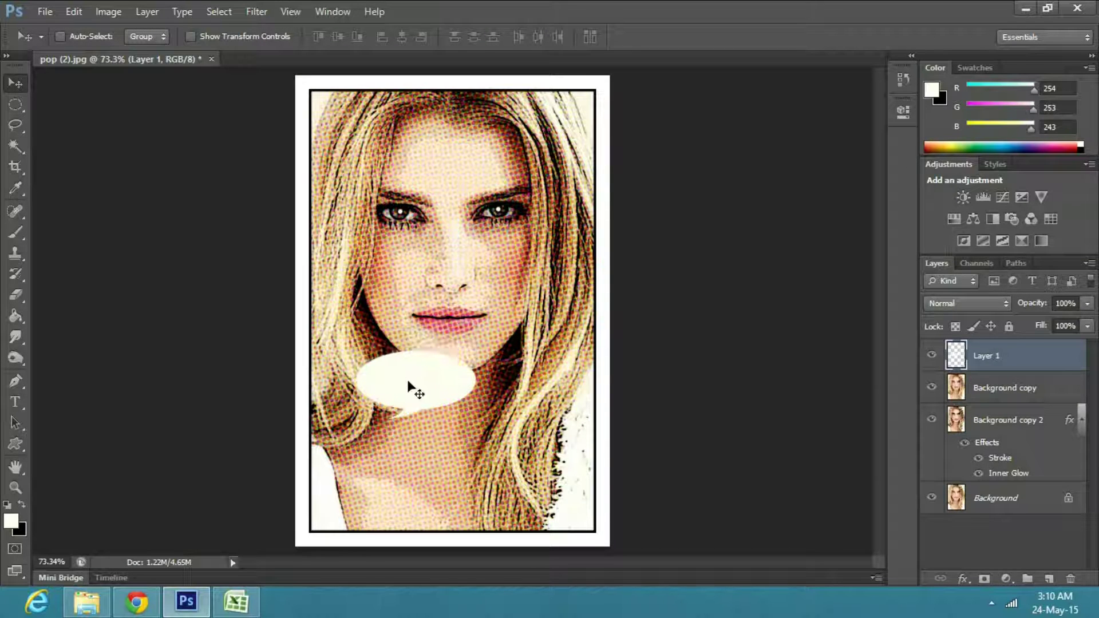
Step: Give the bubble on Layer 1 a 4 px black Stroke positioned Inside
right_click(985, 362)
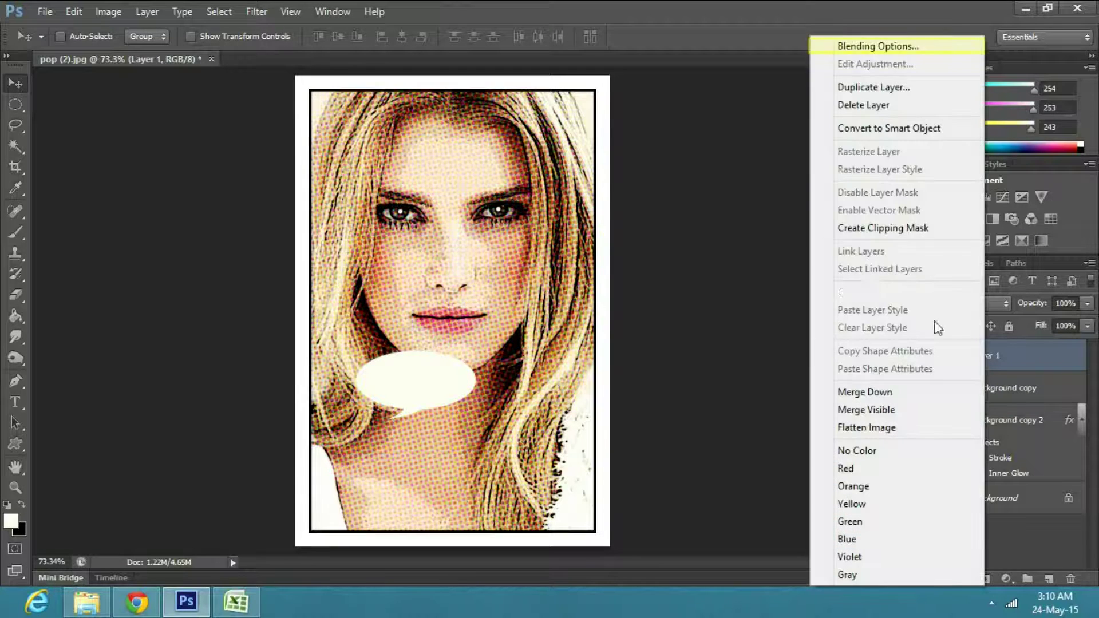
click(843, 48)
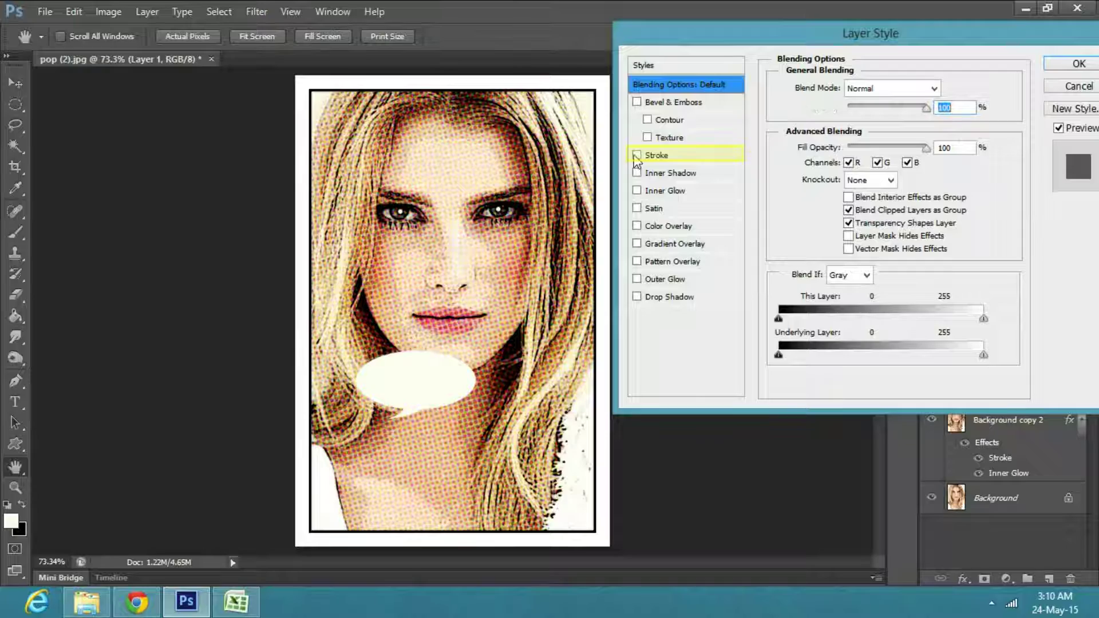
click(636, 155)
click(656, 159)
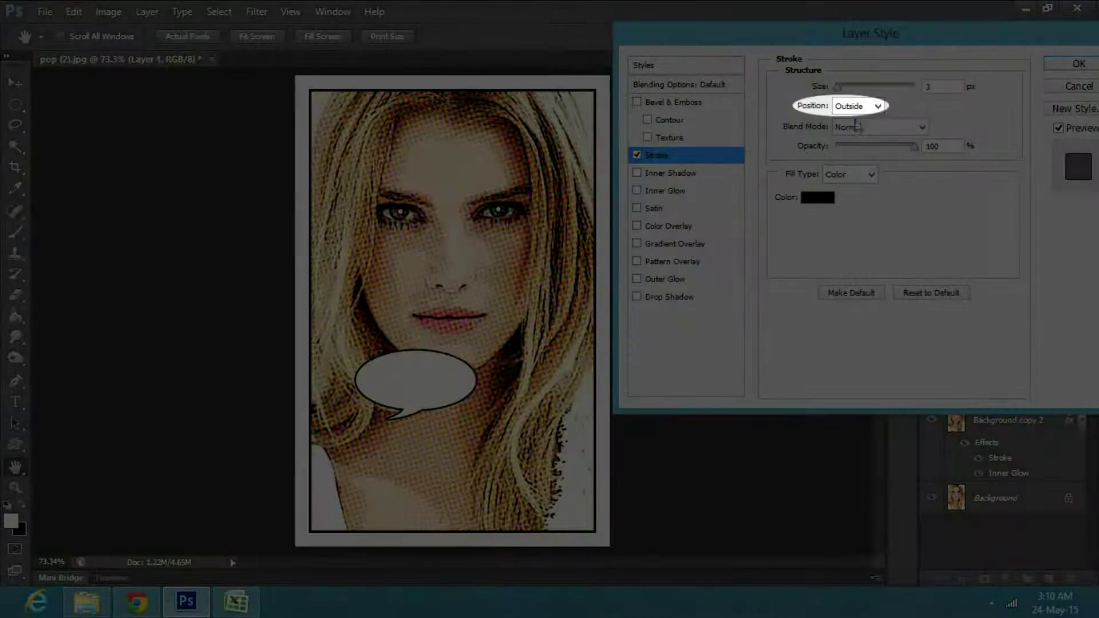
click(884, 104)
click(866, 132)
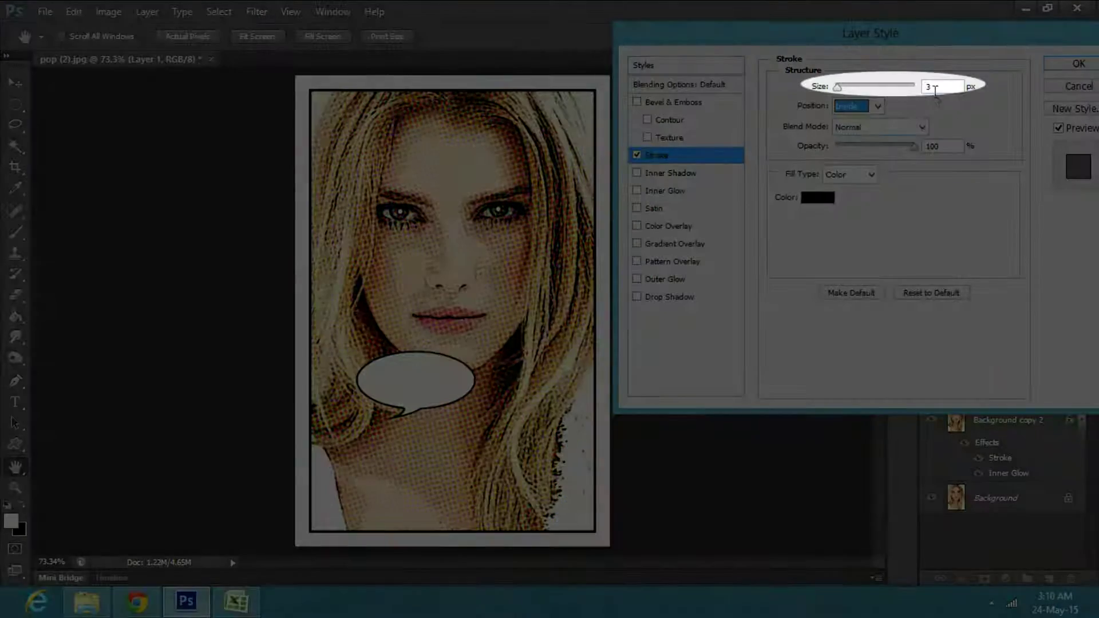
click(921, 88)
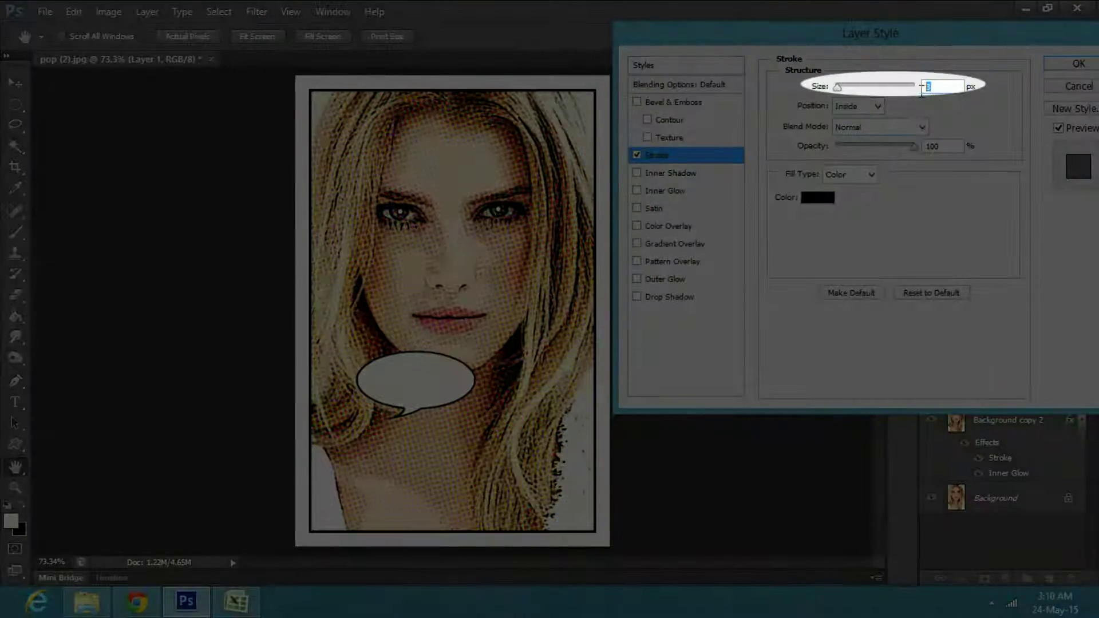
text(4)
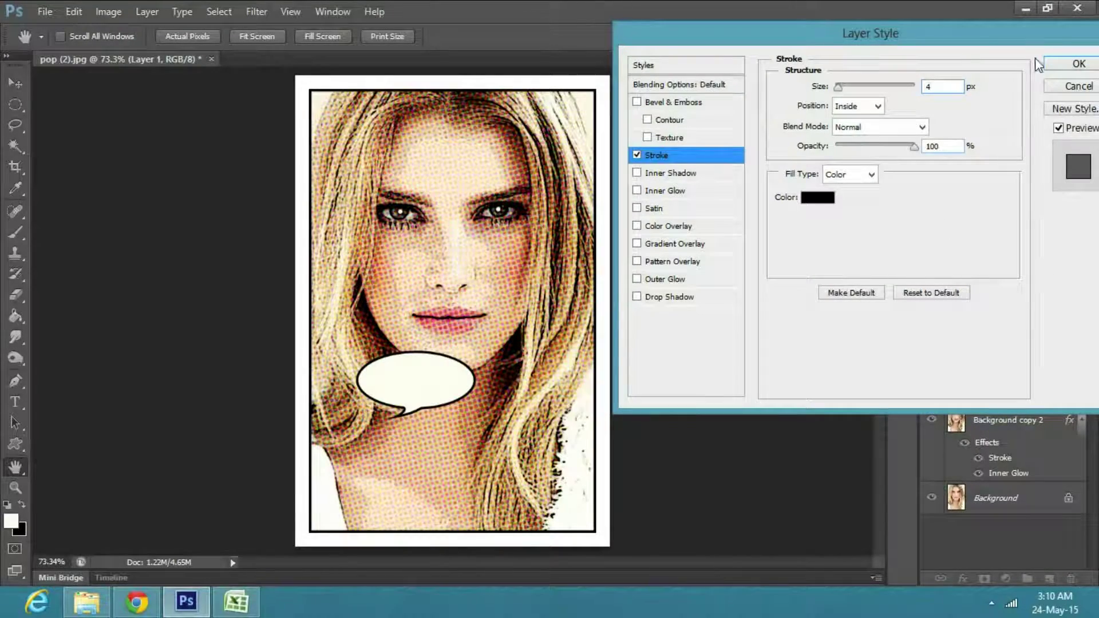
click(1078, 63)
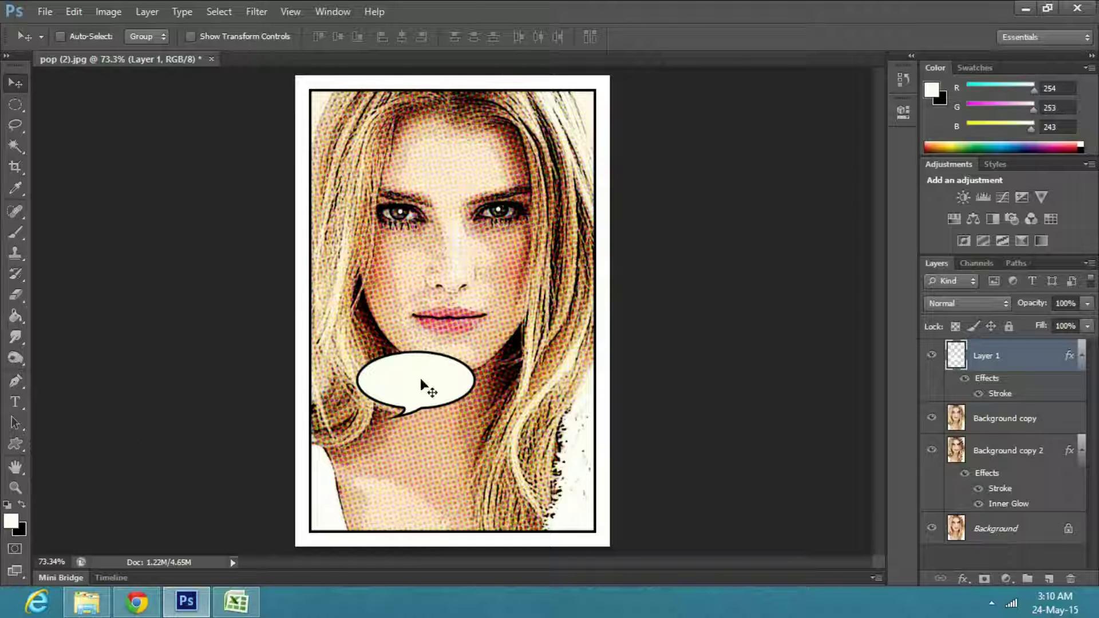
Step: Rotate the speech bubble 180° so its tail points up, then drag it up-left below the mouth
click(16, 105)
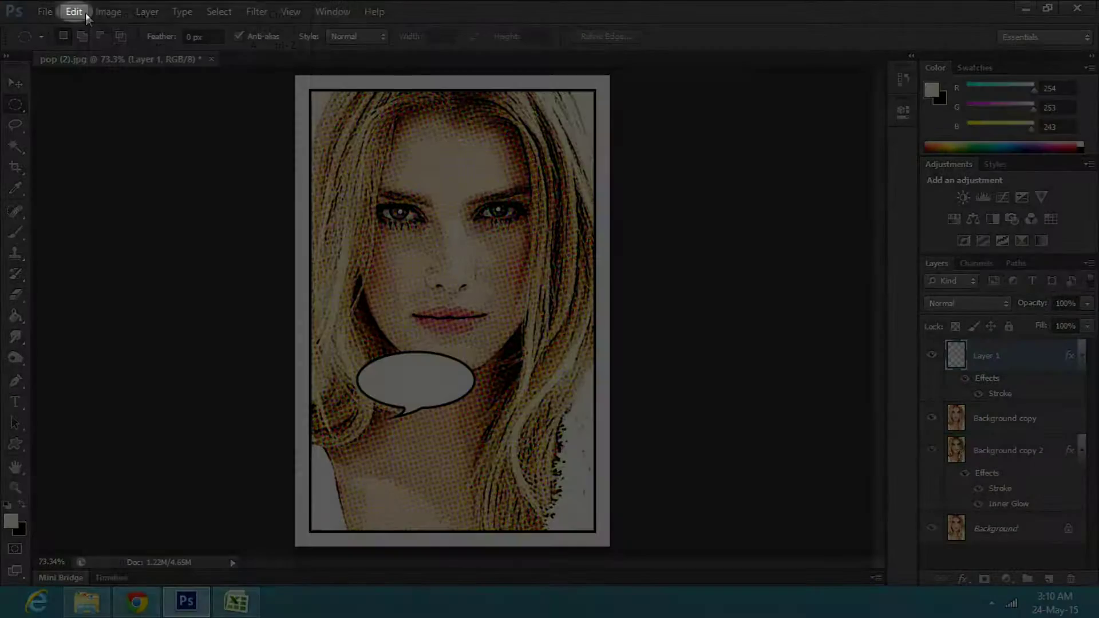
click(83, 13)
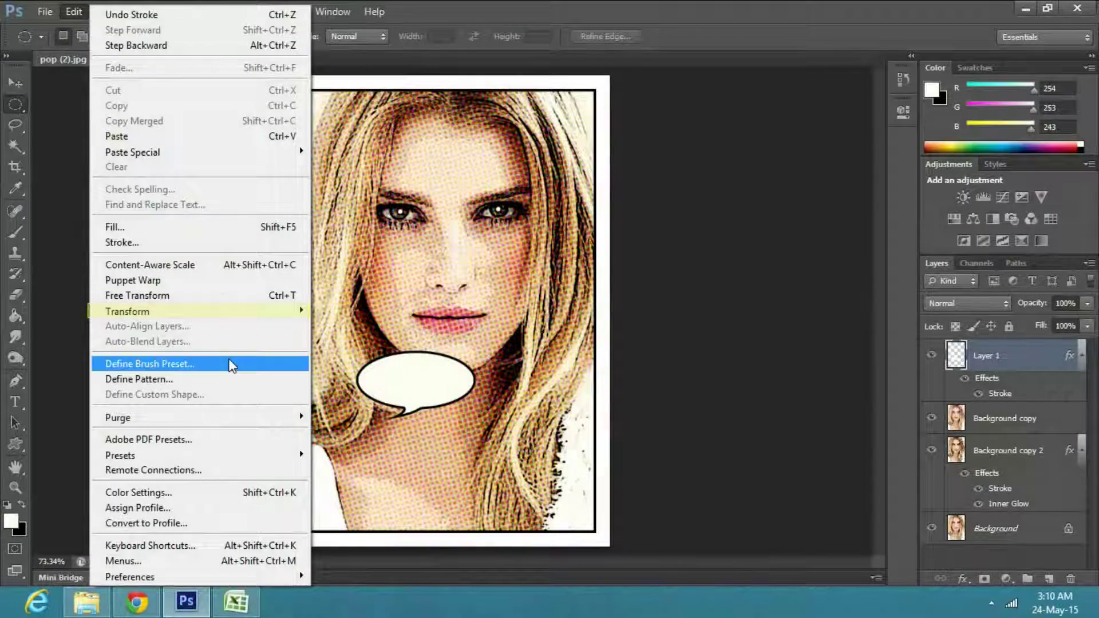
mouse_move(229, 311)
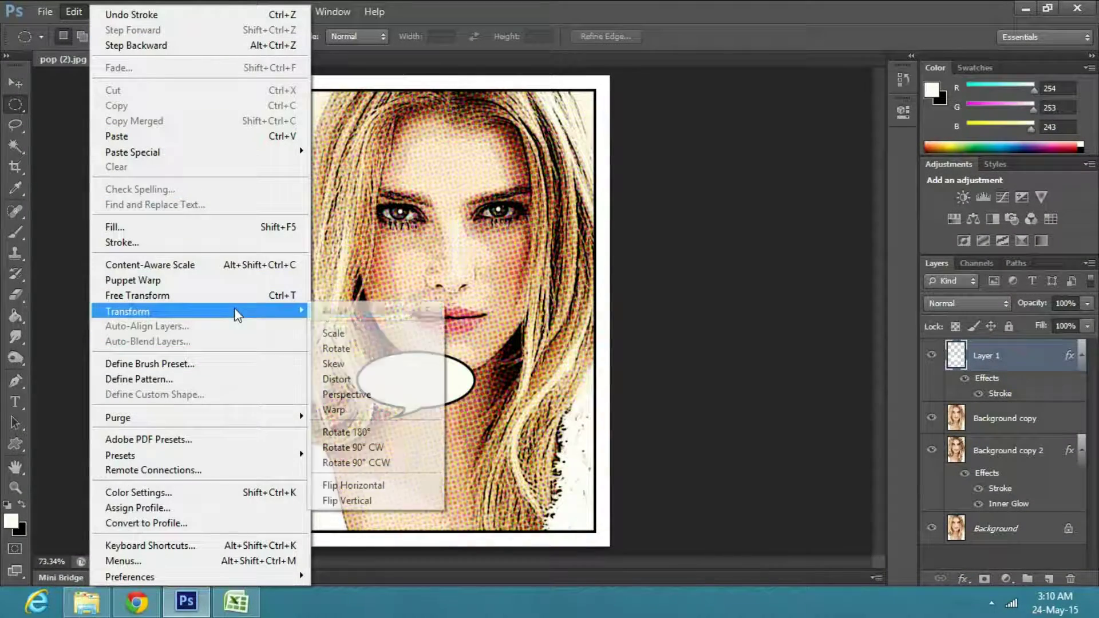
click(376, 433)
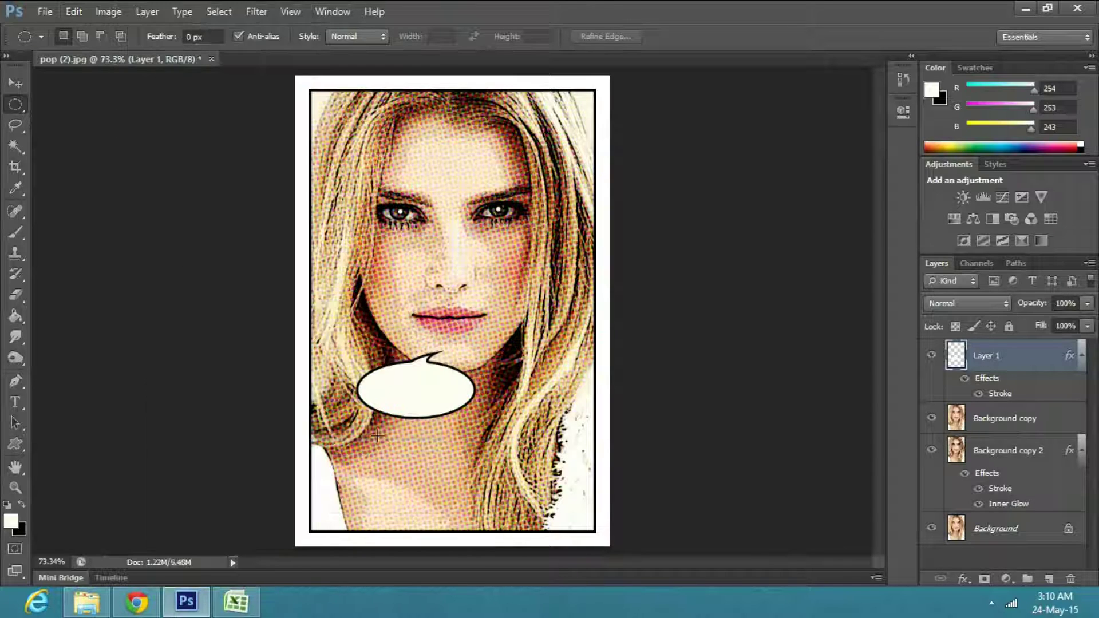
click(16, 88)
drag(401, 407, 373, 390)
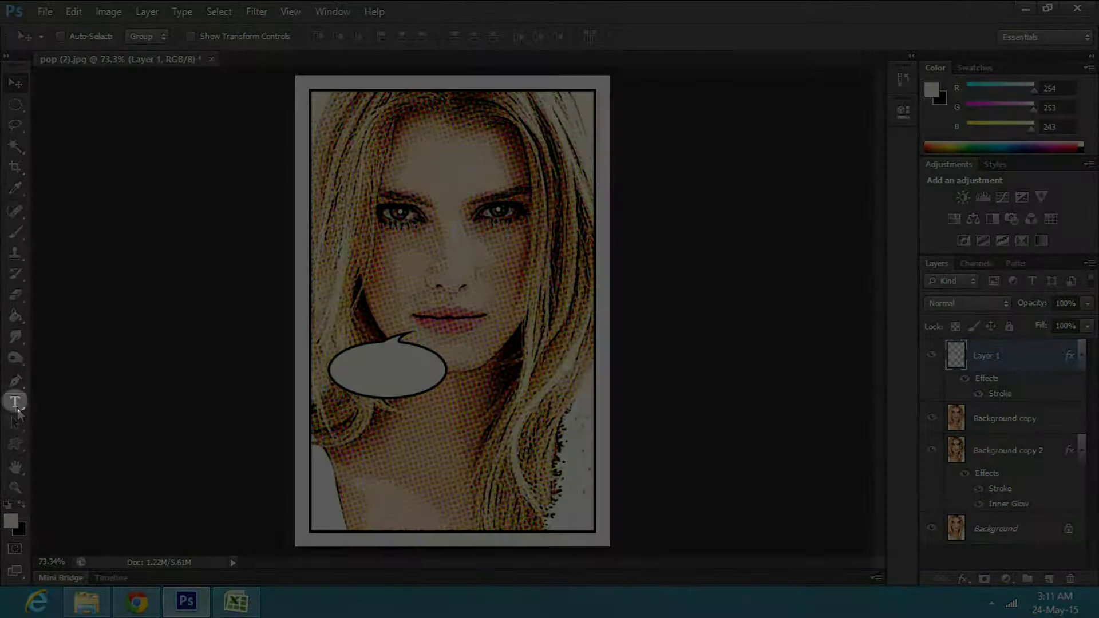
Step: Type POP ART inside the speech bubble and format it as 9 pt Nueva Std Italic
click(16, 403)
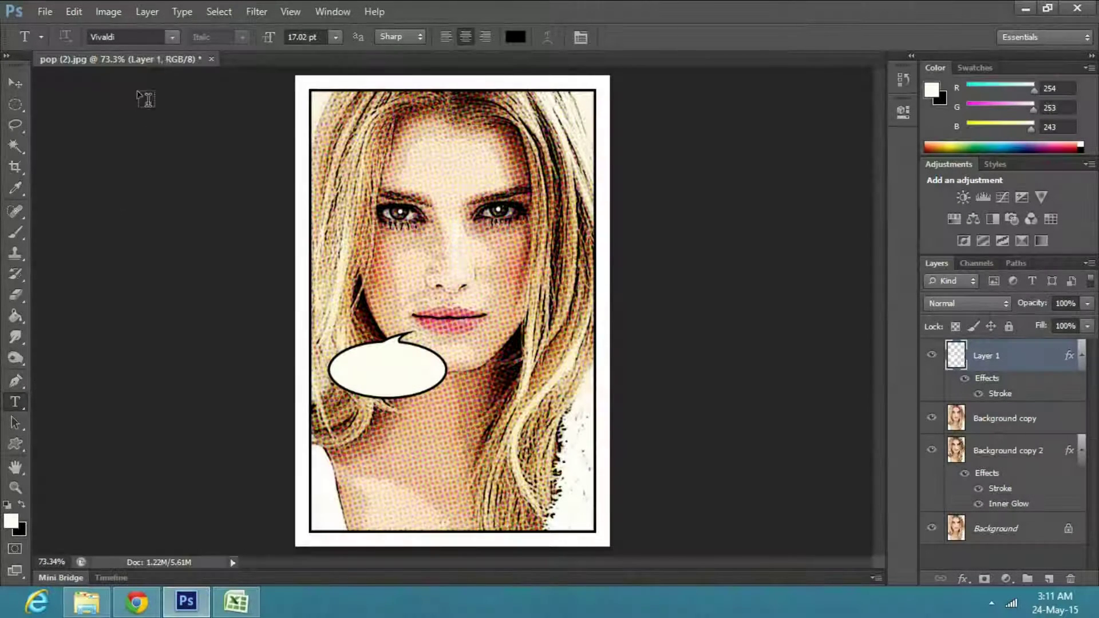
click(359, 362)
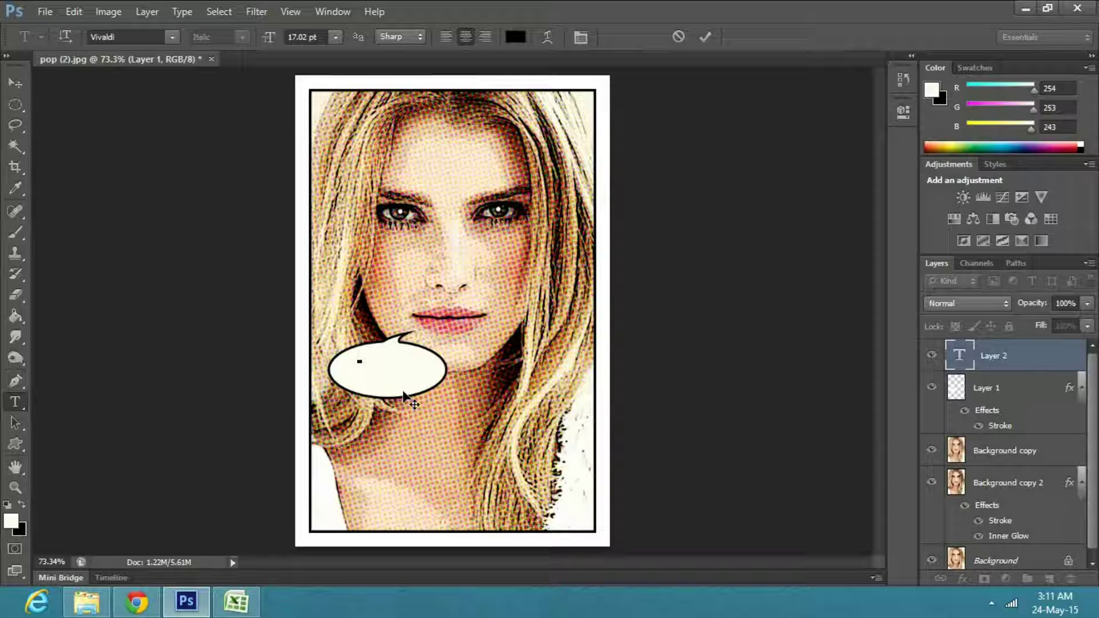
text(H)
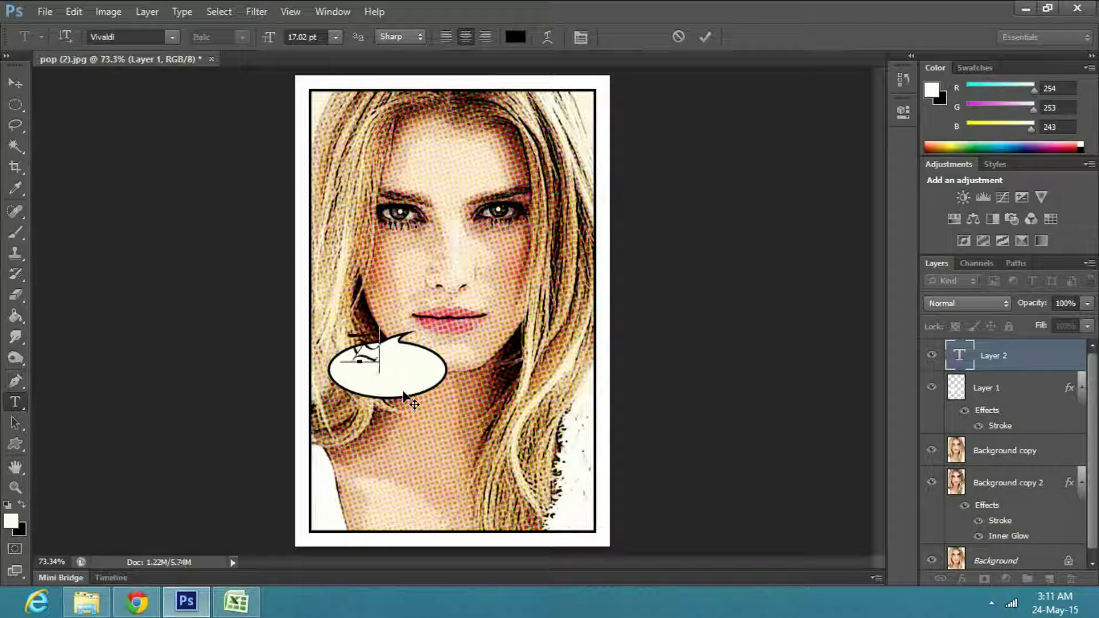
text(OP)
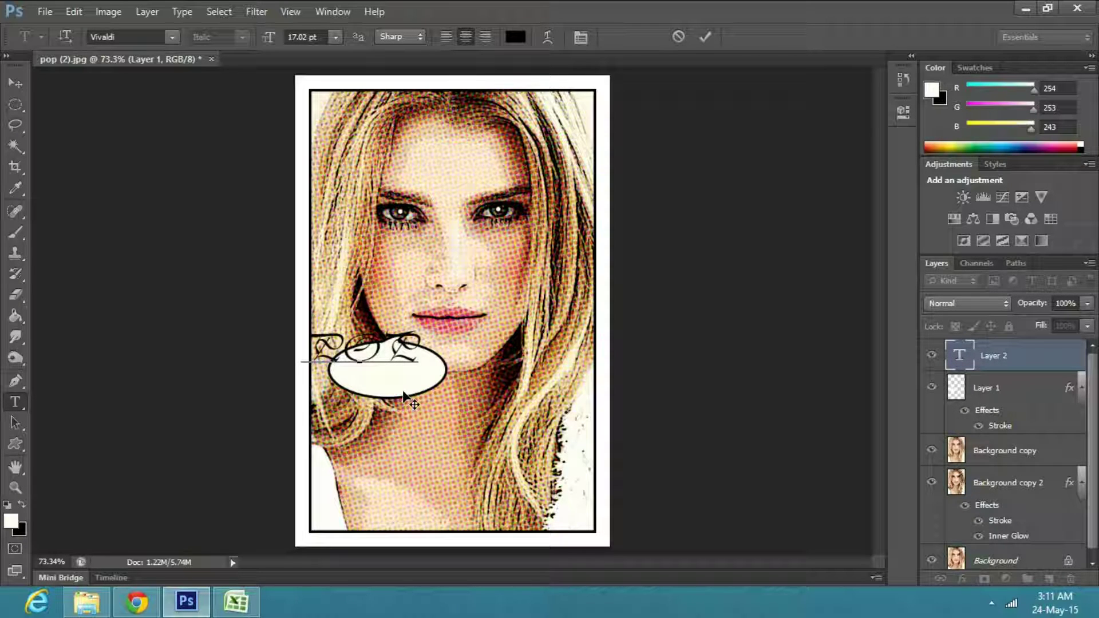
text(ART)
key(ctrl+a)
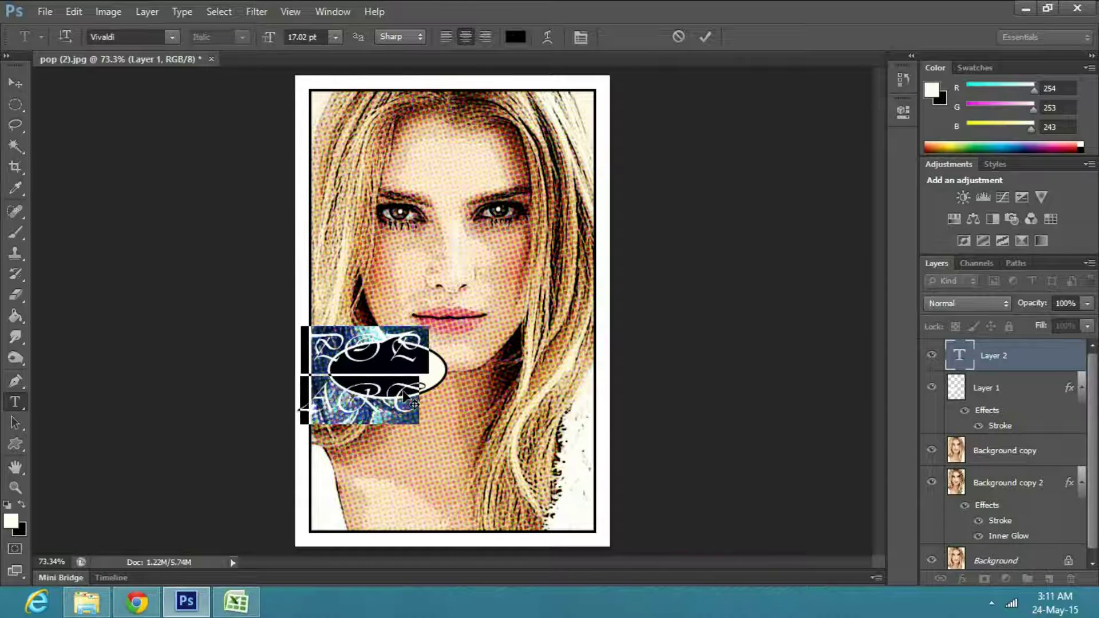
click(335, 37)
click(309, 71)
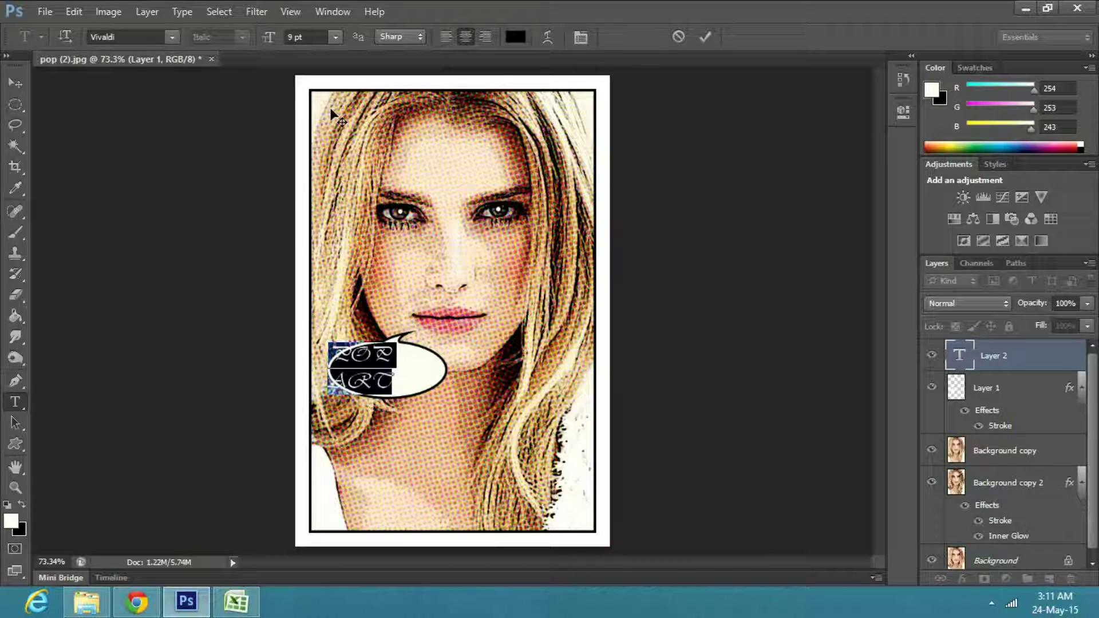
click(172, 37)
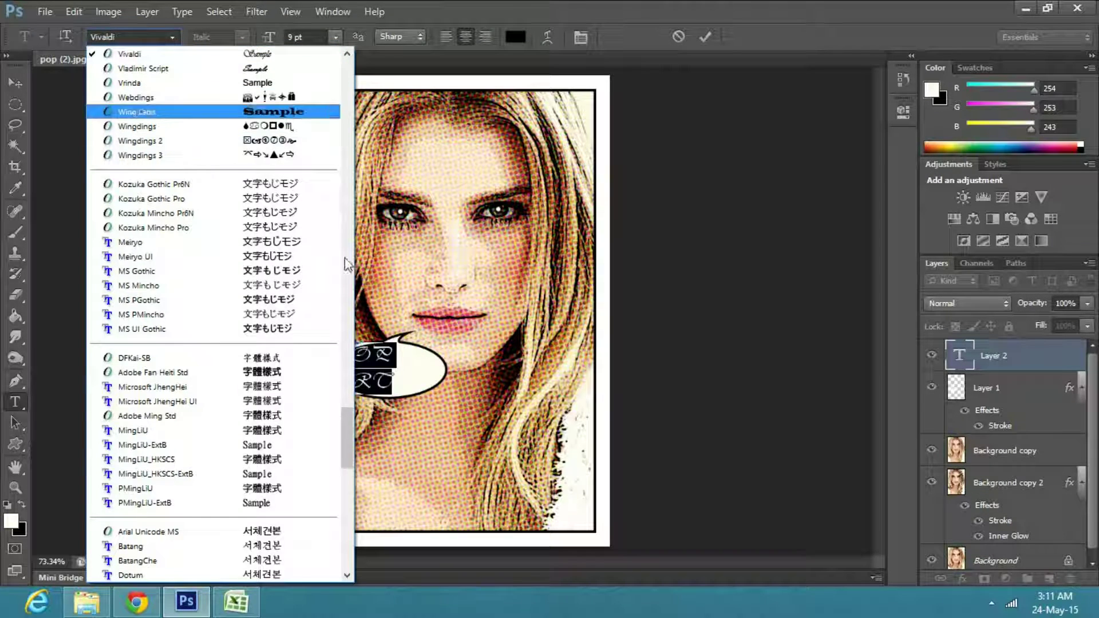
drag(347, 420, 371, 304)
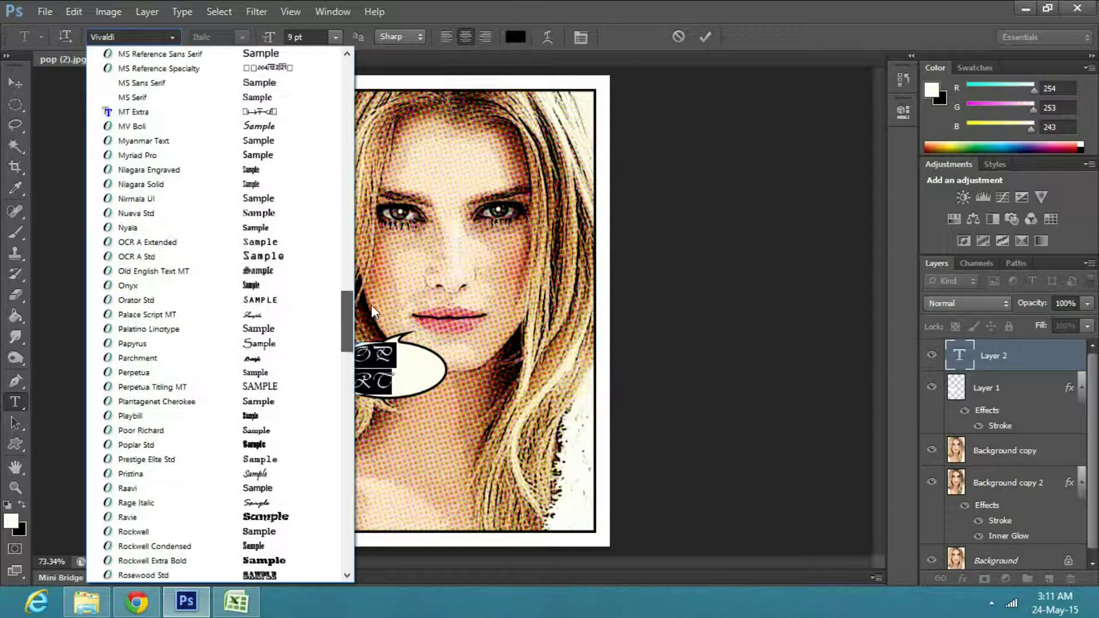
click(305, 214)
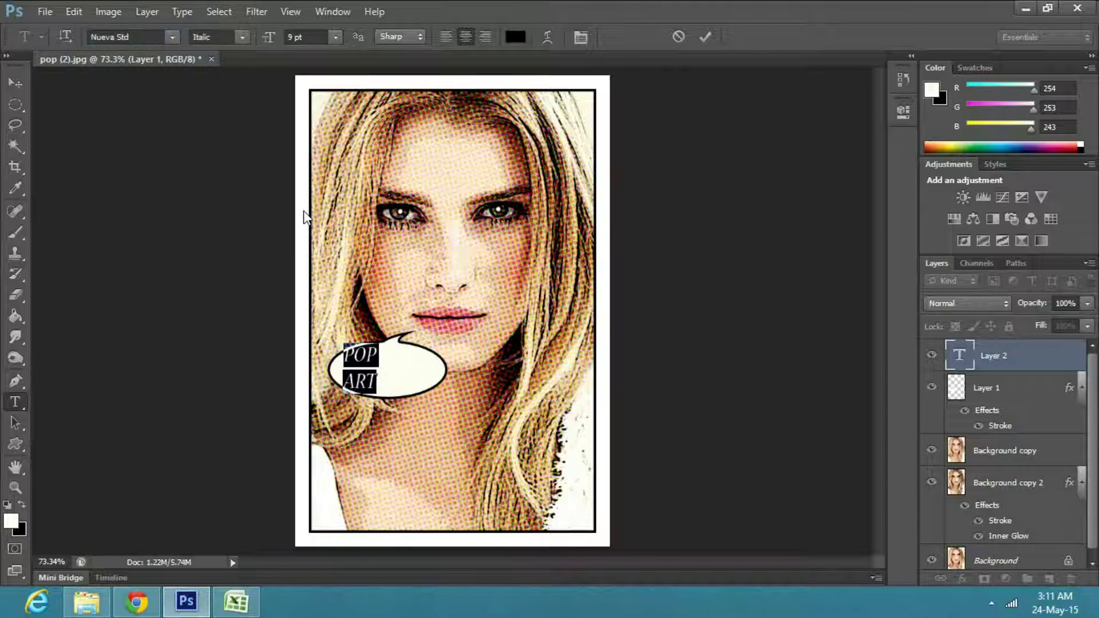
Step: Commit the text and centre POP ART inside the bubble
click(23, 86)
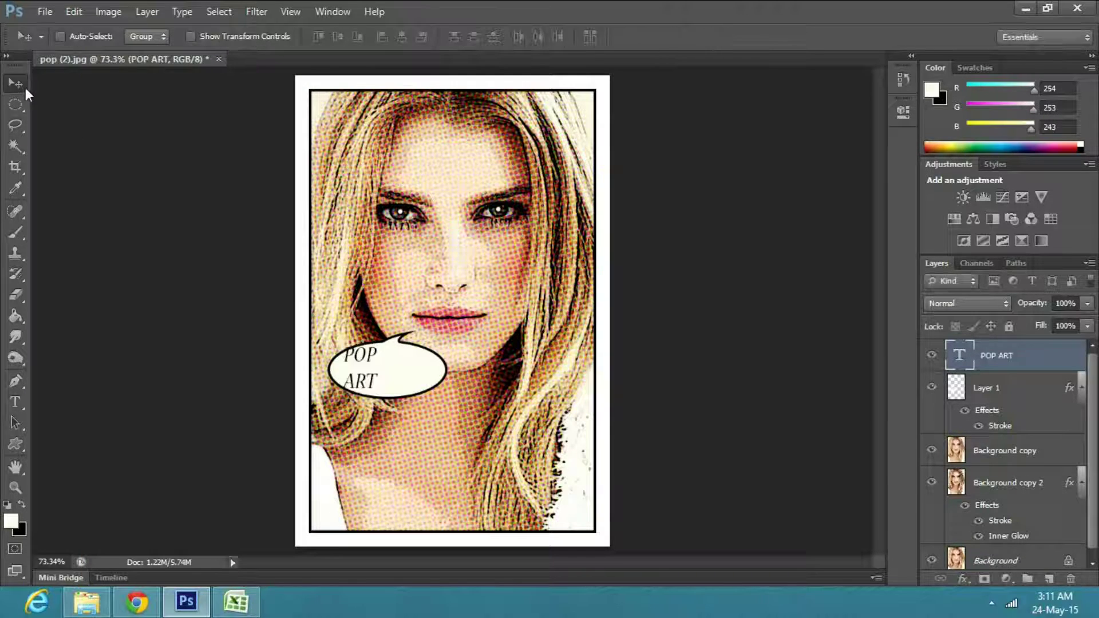
drag(358, 357, 390, 362)
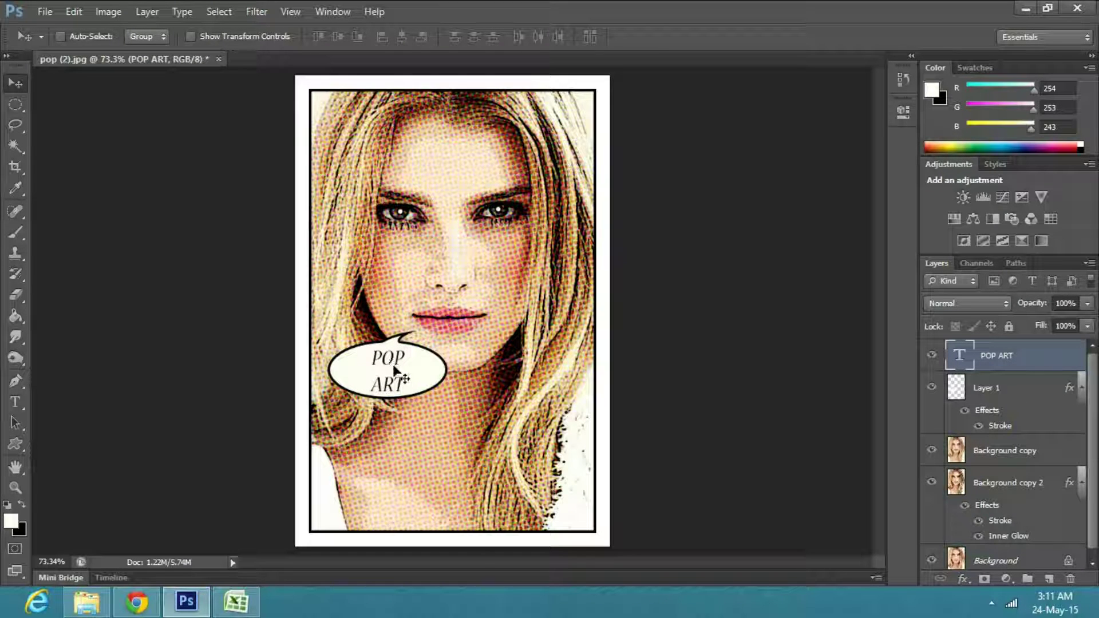
click(392, 364)
Step: Colour the POP ART text red (e91212)
click(15, 401)
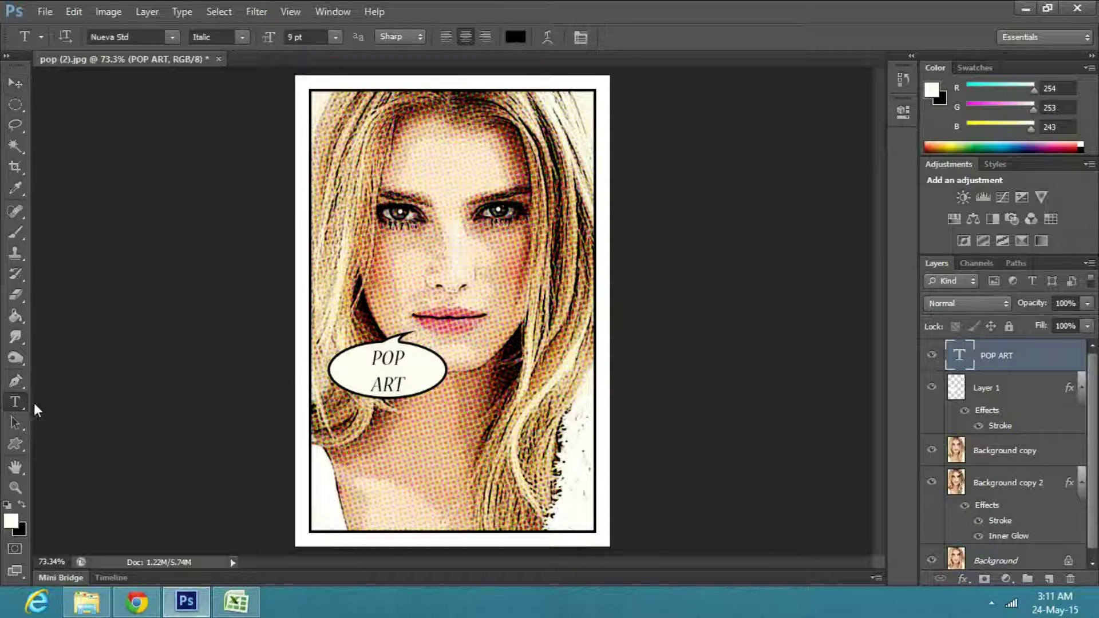
drag(407, 391, 357, 350)
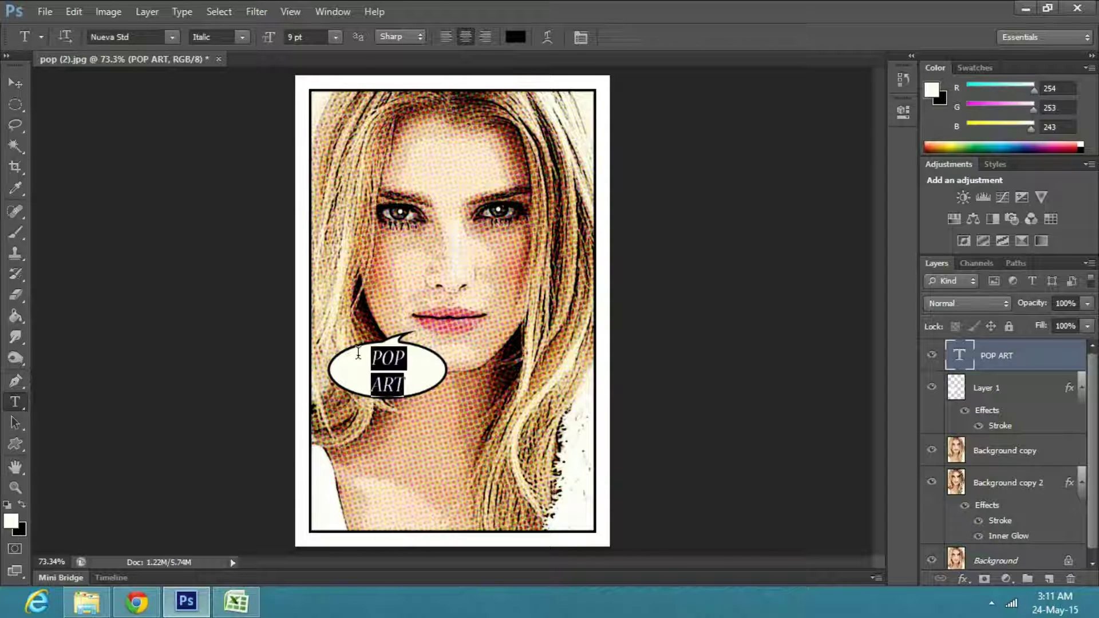
click(515, 36)
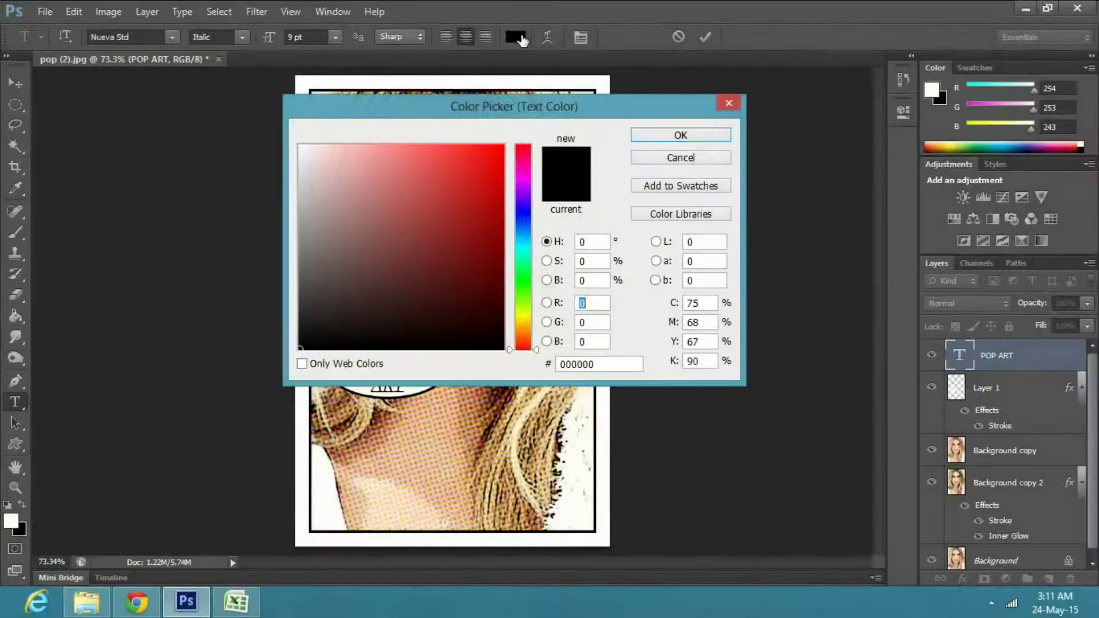
click(487, 163)
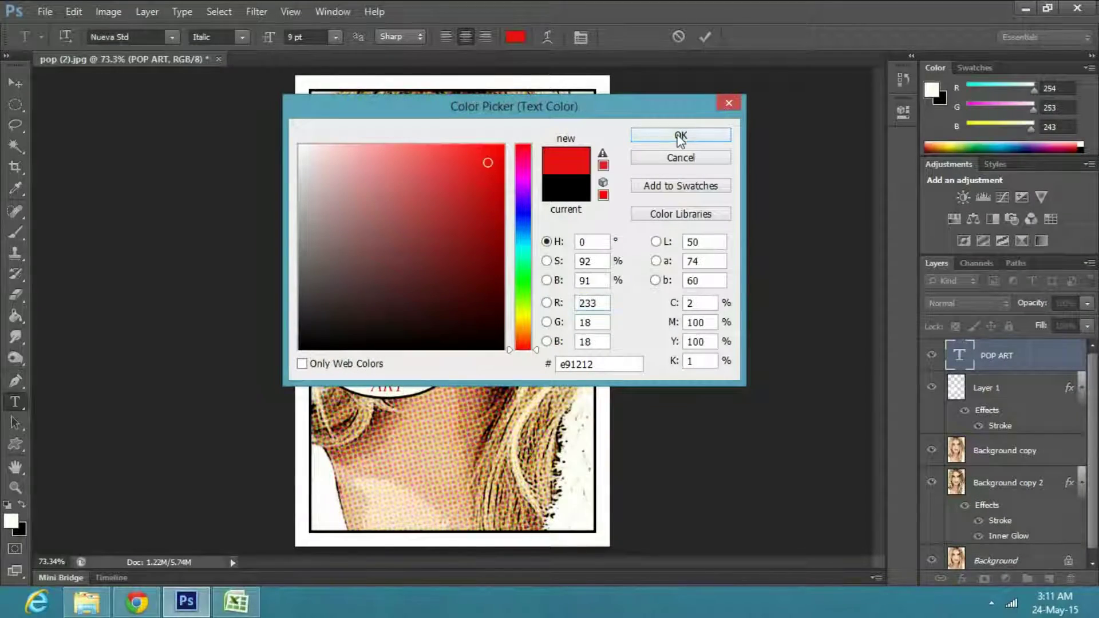
click(709, 135)
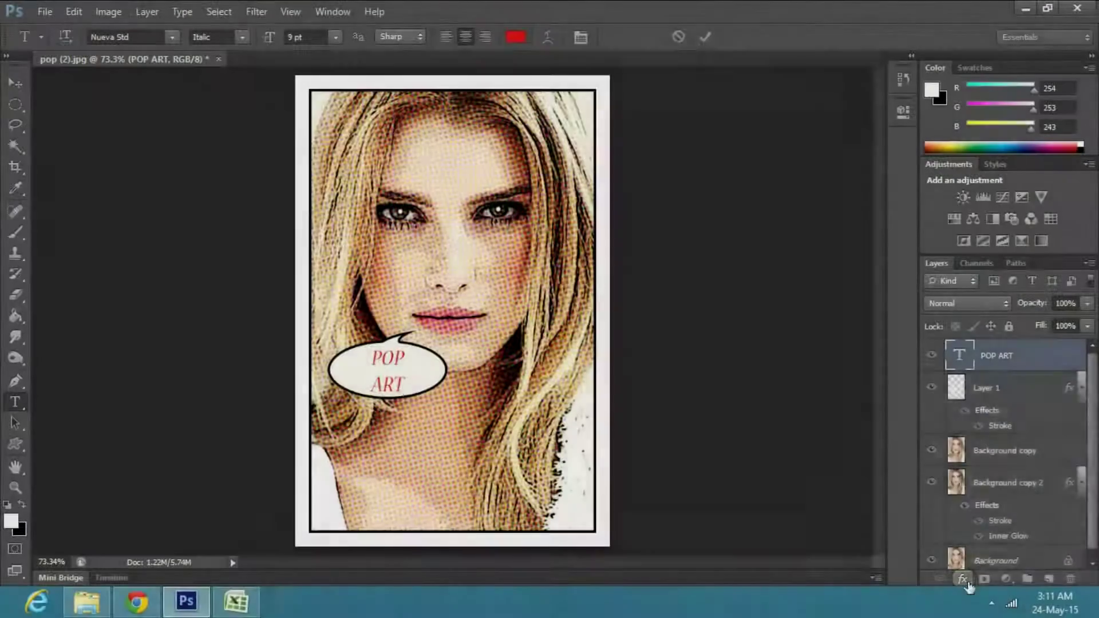
Step: Add a Stroke and a Drop Shadow at 13 px distance to the text layer
click(964, 580)
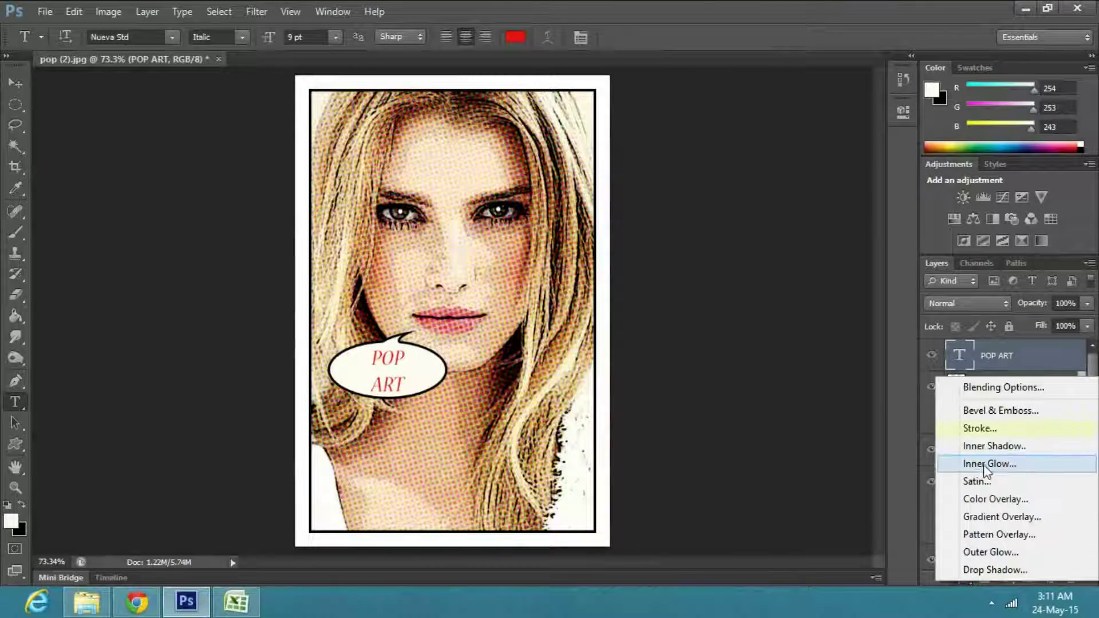
click(979, 428)
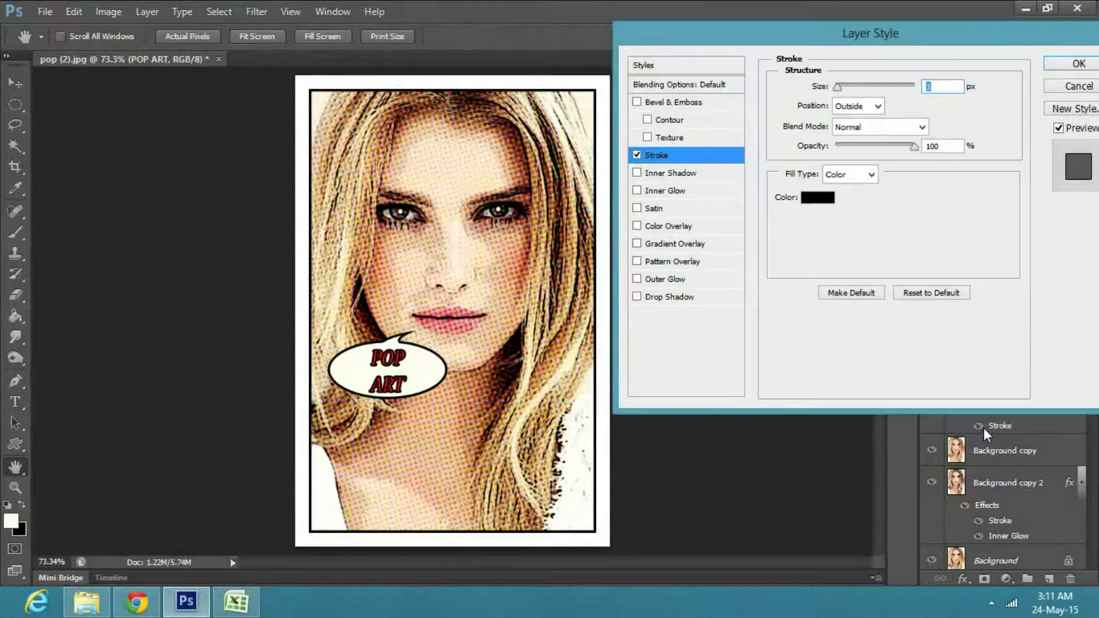
click(679, 85)
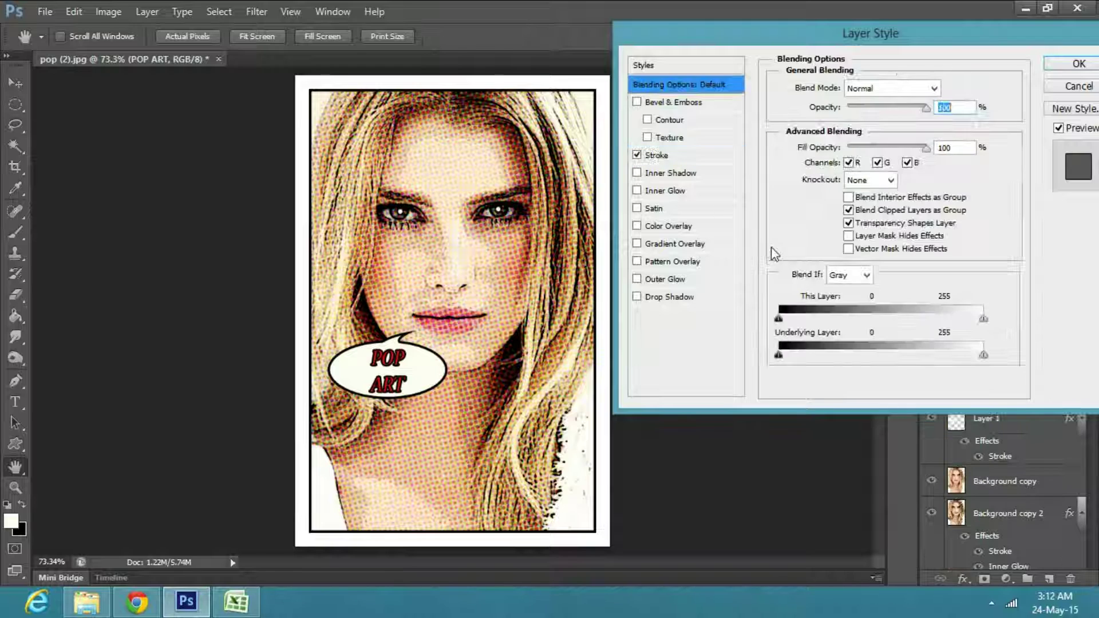
click(639, 296)
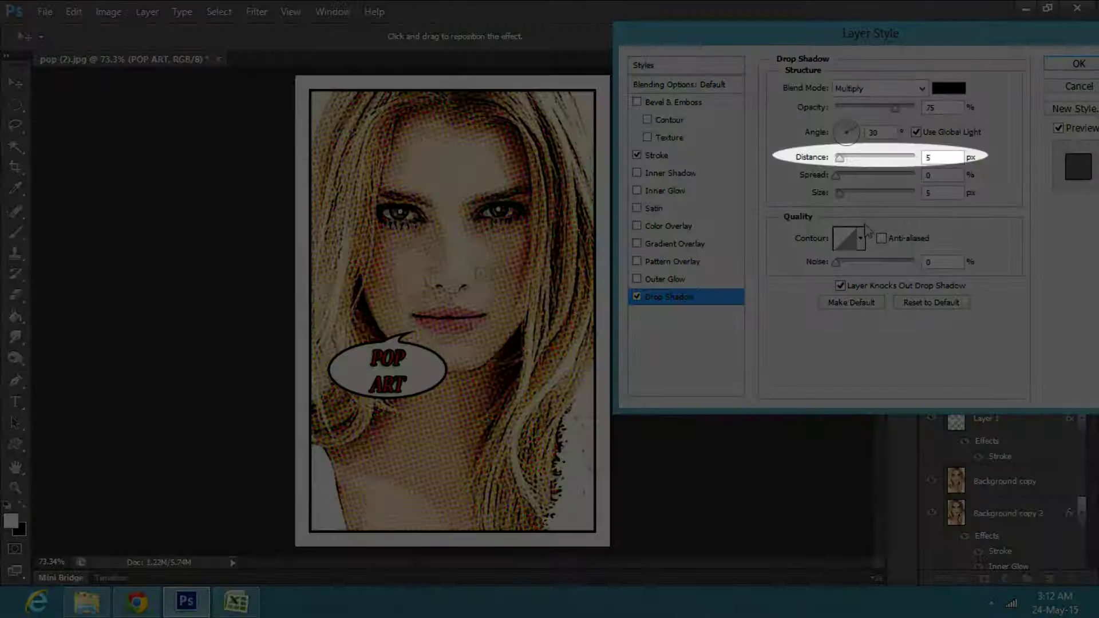
drag(840, 160, 850, 127)
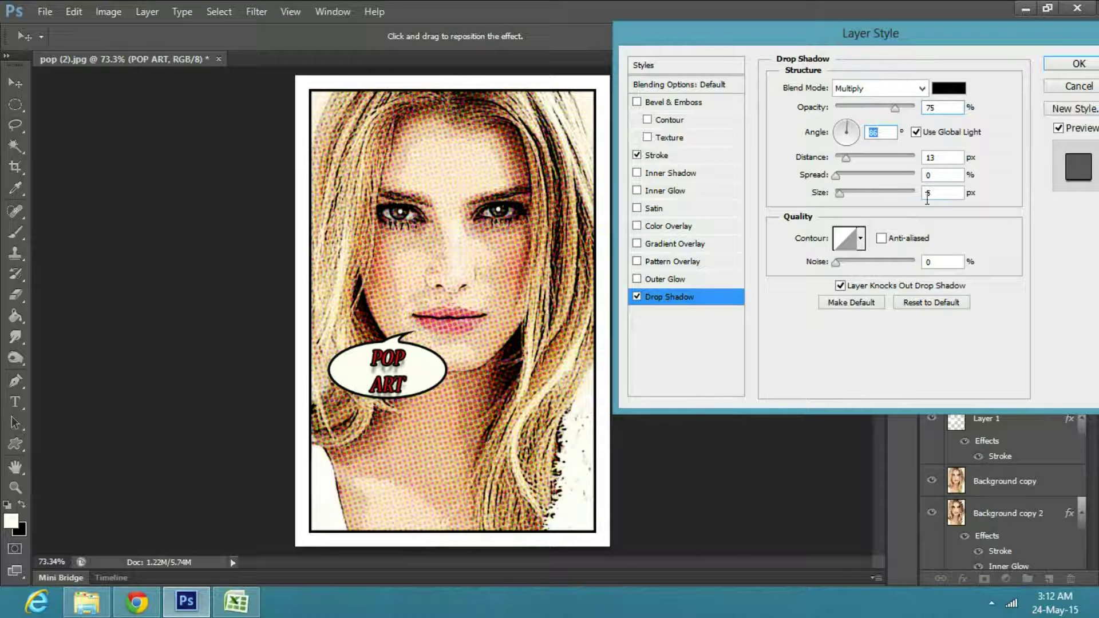
click(1060, 64)
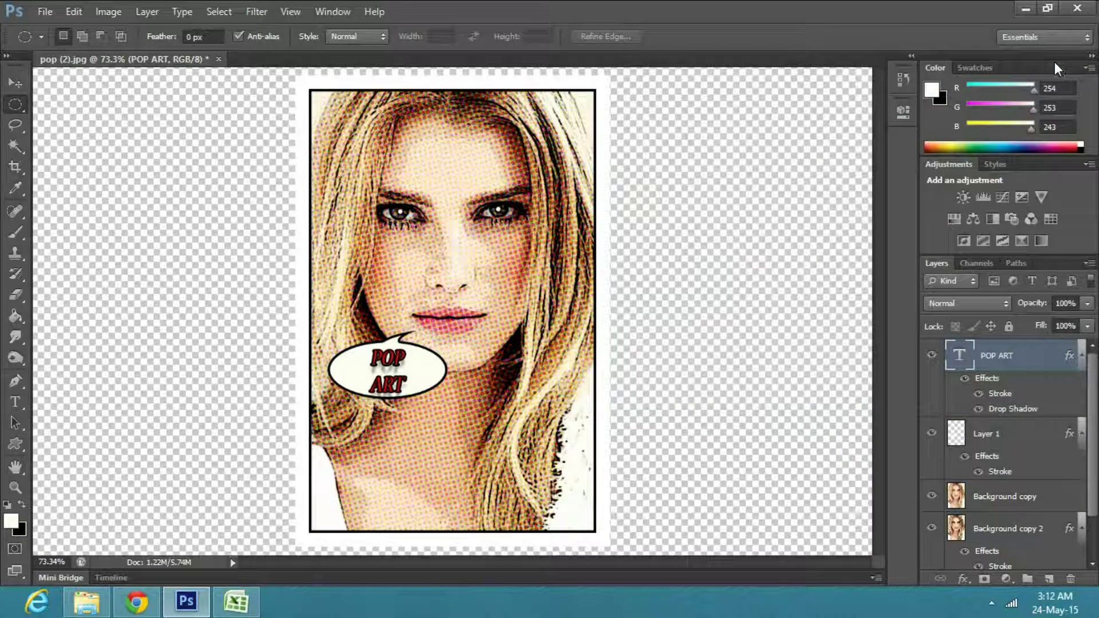
Step: Rasterize the POP ART type layer and merge it down into Layer 1
right_click(1008, 359)
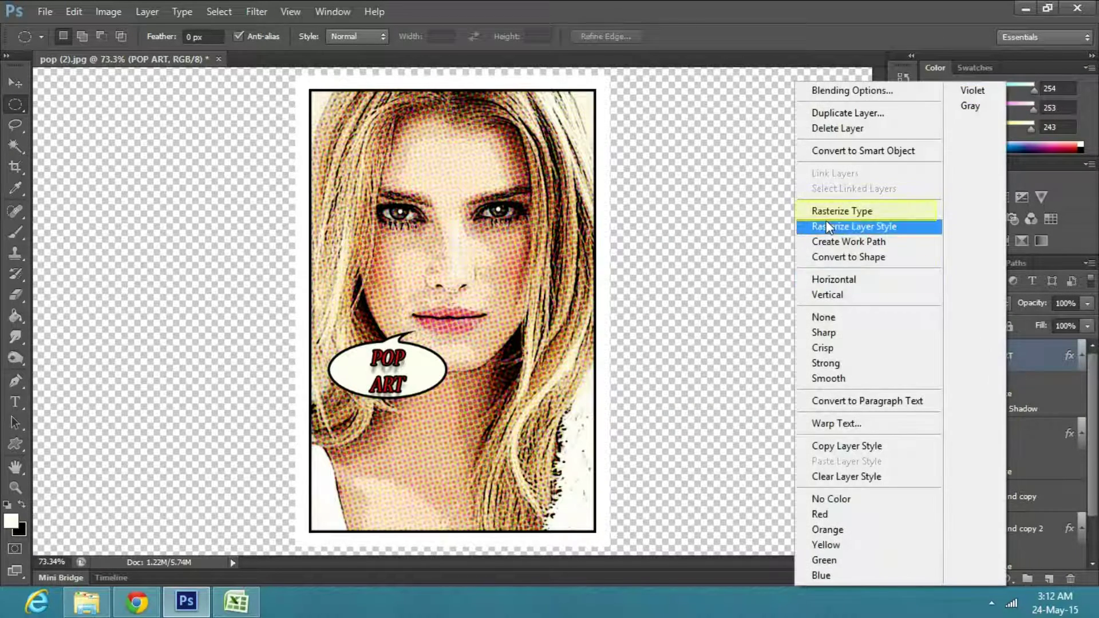
click(826, 216)
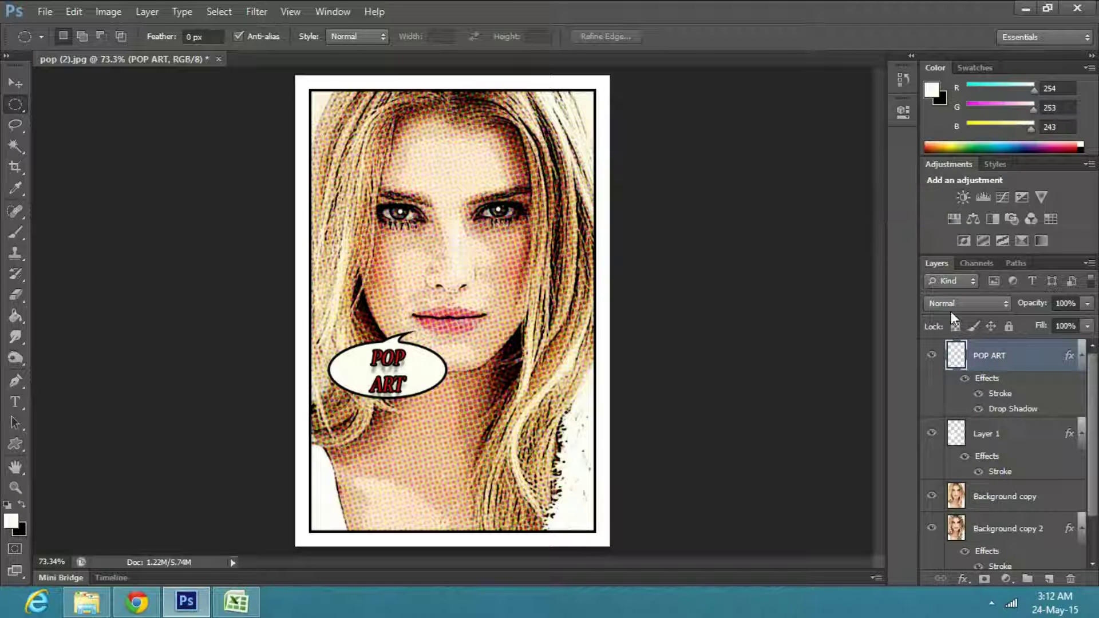
right_click(1004, 363)
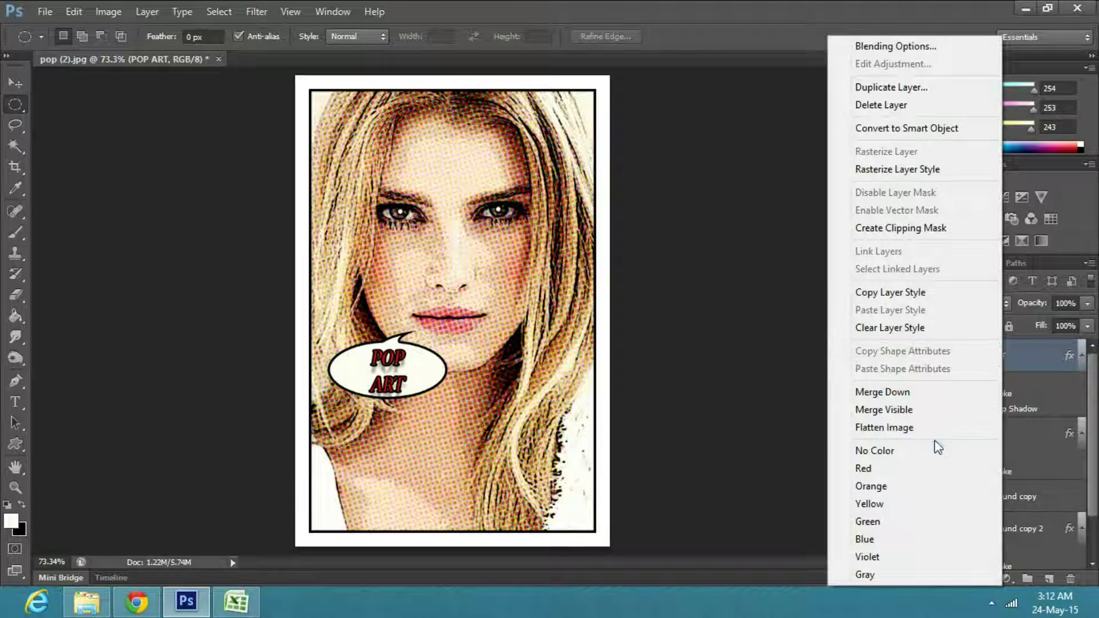
click(914, 393)
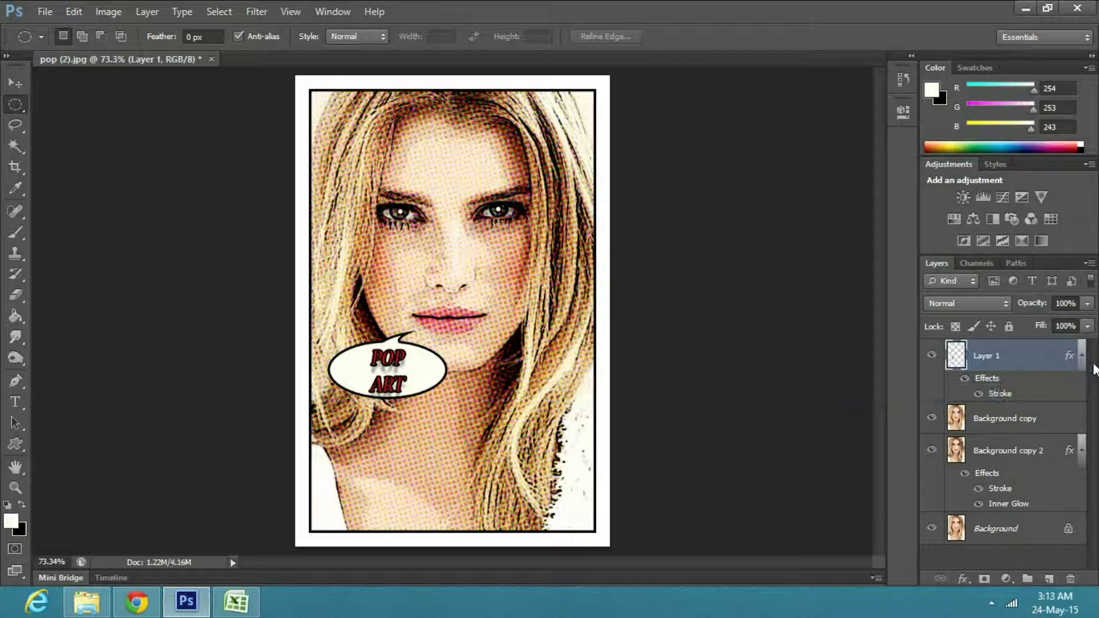